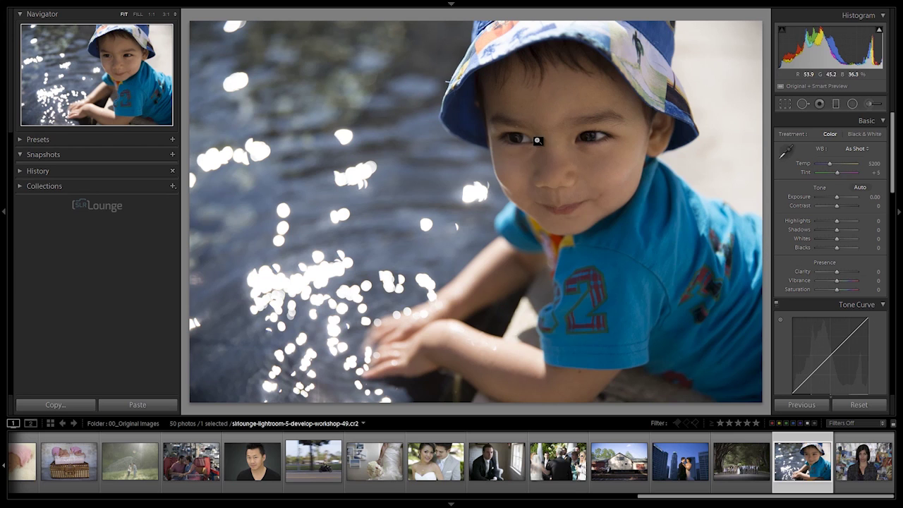
Step: Show the photo info overlay with camera and exposure details, and hide it again
{"action": "key", "text": "i"}
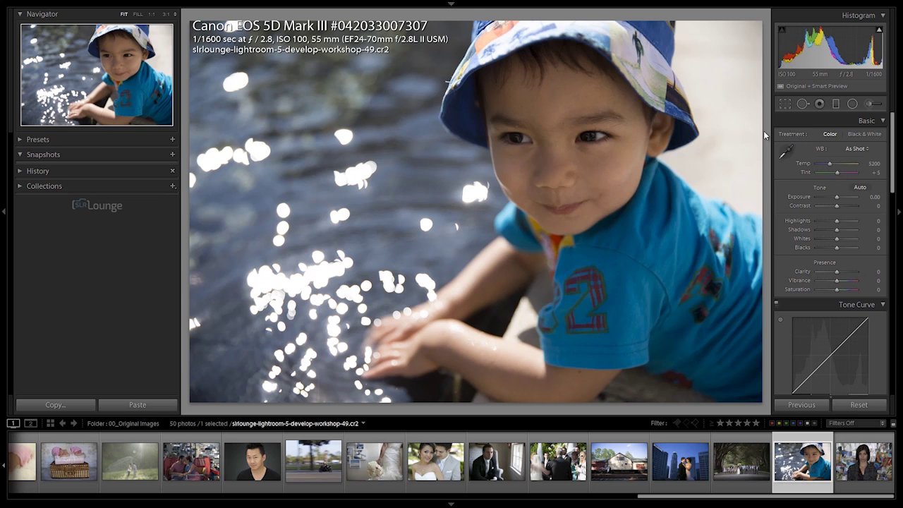
{"action": "key", "text": "i"}
{"action": "key", "text": "i"}
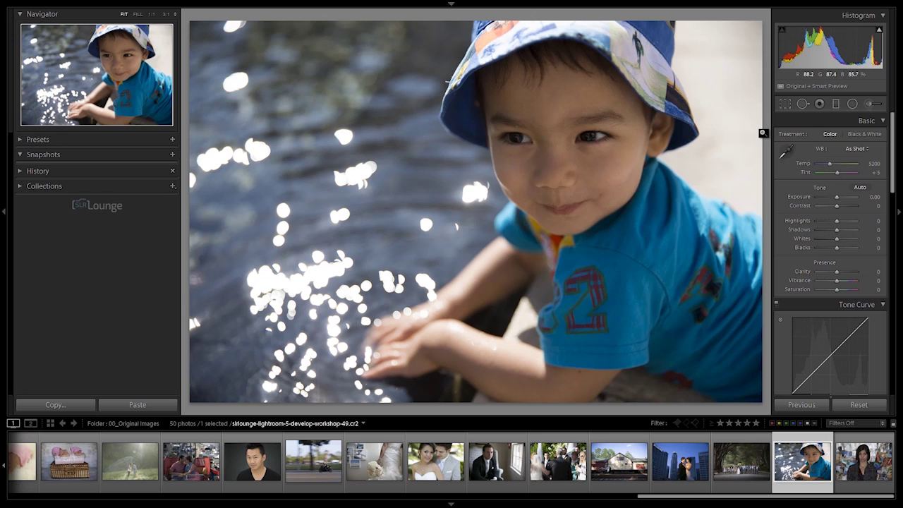
Step: Compare the basic tonal sliders with the shadow and dark regions of the tone curve
{"action": "scroll", "coordinate": [793, 169], "scroll_direction": "down", "scroll_amount": 3}
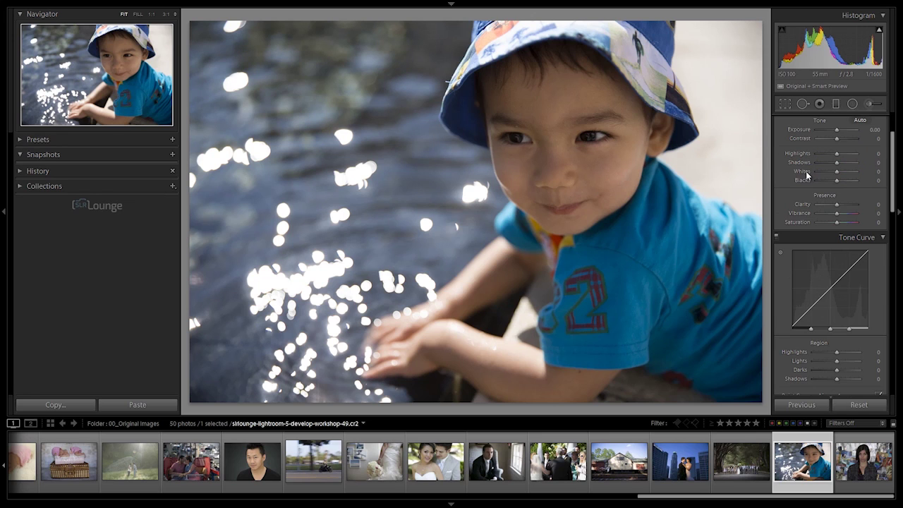
{"action": "double_click", "coordinate": [847, 298]}
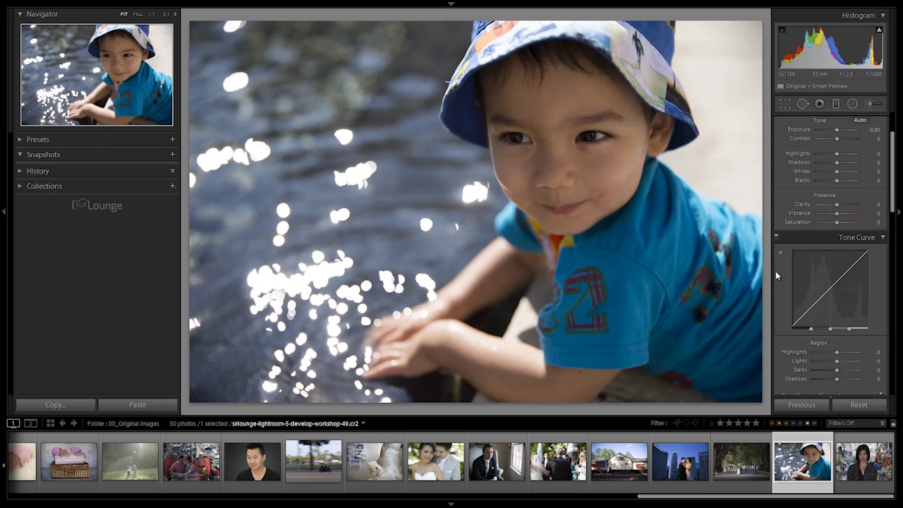
{"action": "scroll", "coordinate": [775, 271], "scroll_direction": "down", "scroll_amount": 3}
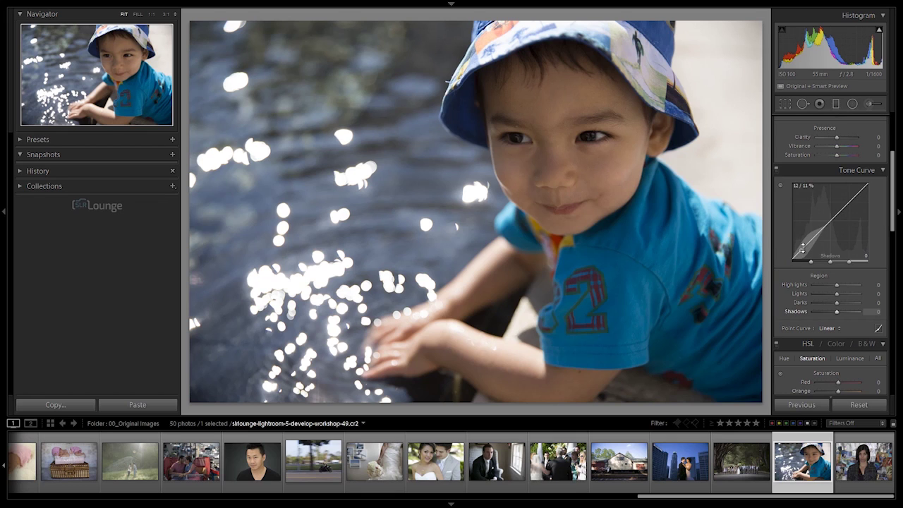
{"action": "left_click_drag", "start_coordinate": [805, 251], "coordinate": [815, 246]}
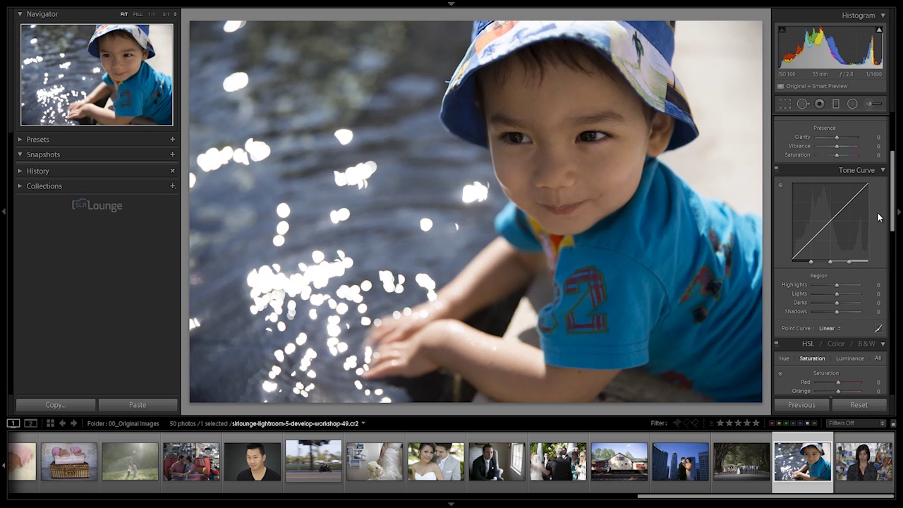
{"action": "scroll", "coordinate": [844, 120], "scroll_direction": "up", "scroll_amount": 2}
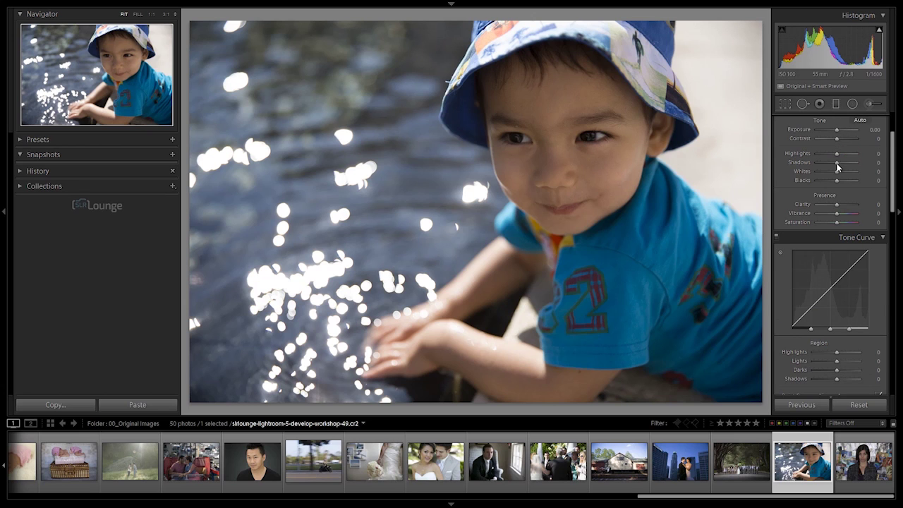
{"action": "scroll", "coordinate": [820, 200], "scroll_direction": "up", "scroll_amount": 2}
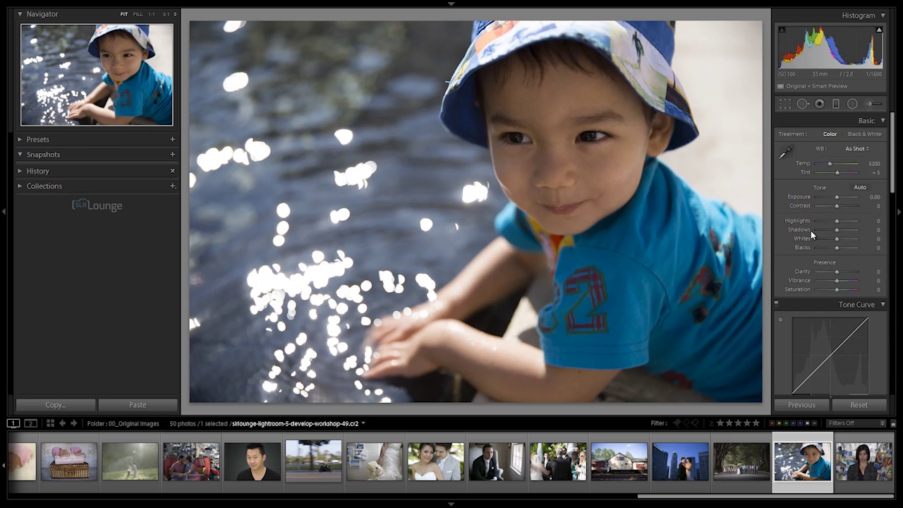
{"action": "scroll", "coordinate": [811, 230], "scroll_direction": "down", "scroll_amount": 2}
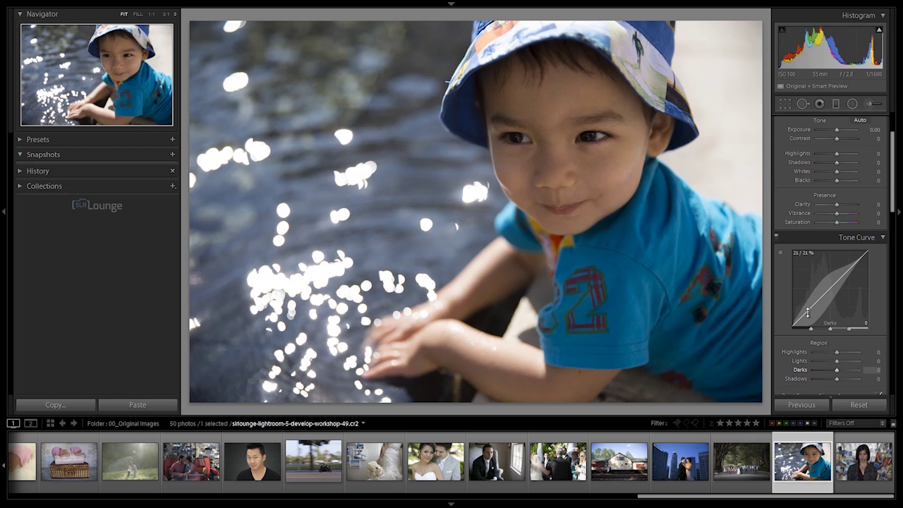
Step: Adjust the parametric tone curve, setting Shadows to +4 and Lights to -1
{"action": "mouse_move", "coordinate": [805, 315]}
{"action": "left_mouse_down"}
{"action": "mouse_move", "coordinate": [803, 281]}
{"action": "mouse_move", "coordinate": [812, 328]}
{"action": "mouse_move", "coordinate": [806, 300]}
{"action": "mouse_move", "coordinate": [803, 322]}
{"action": "left_mouse_up"}
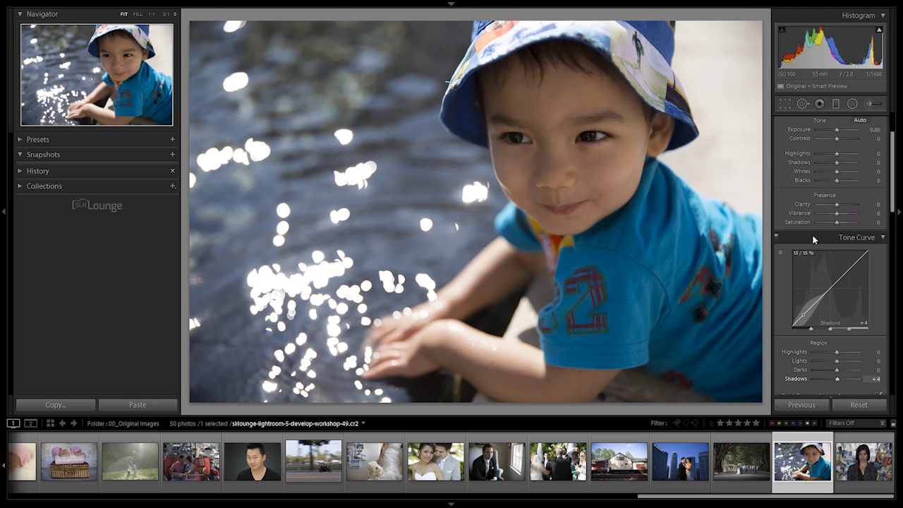
{"action": "scroll", "coordinate": [826, 212], "scroll_direction": "up", "scroll_amount": 3}
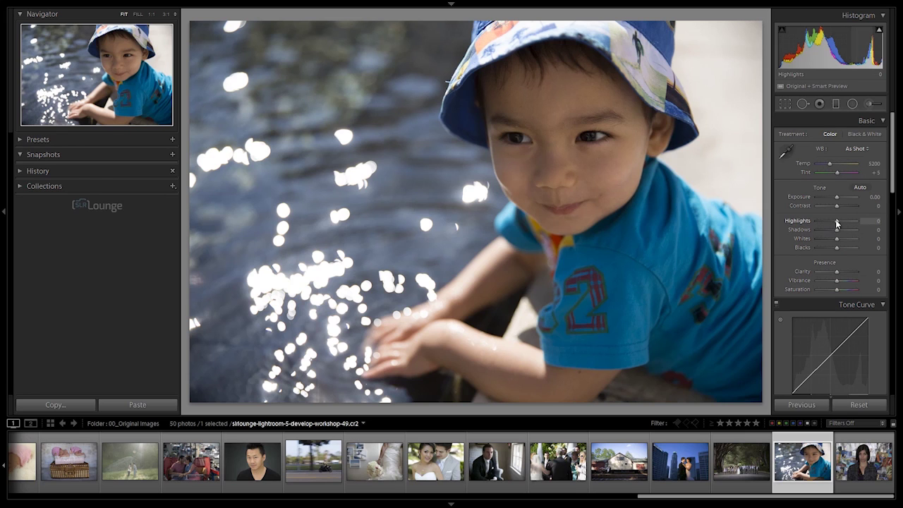
{"action": "scroll", "coordinate": [859, 217], "scroll_direction": "down", "scroll_amount": 3}
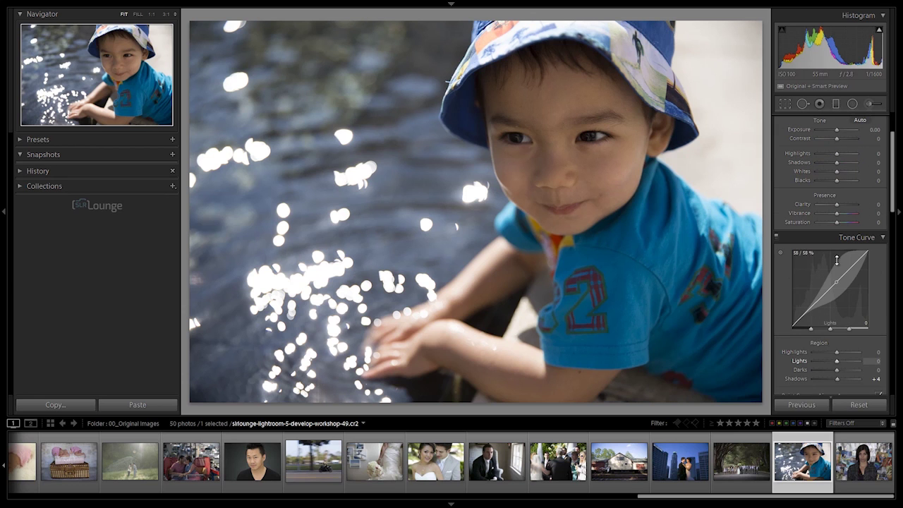
{"action": "mouse_move", "coordinate": [846, 271]}
{"action": "left_mouse_down"}
{"action": "mouse_move", "coordinate": [847, 293]}
{"action": "mouse_move", "coordinate": [849, 266]}
{"action": "left_mouse_up"}
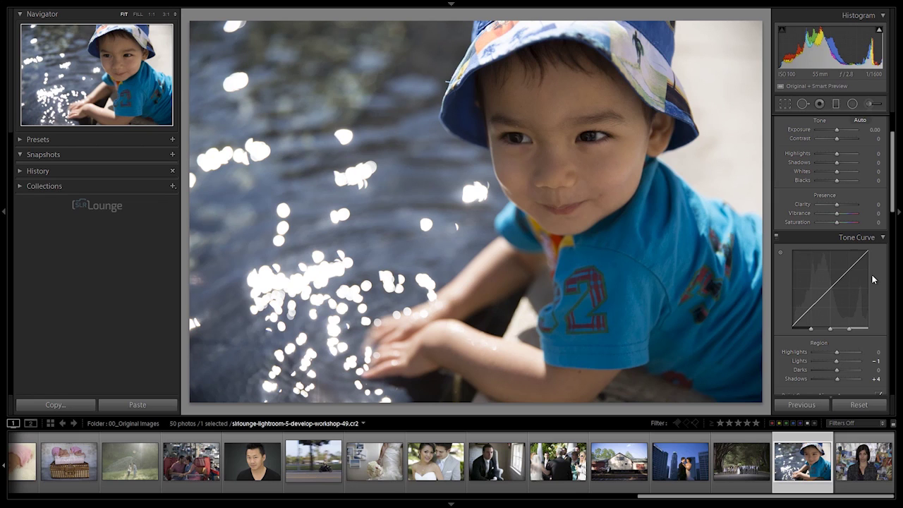
{"action": "scroll", "coordinate": [873, 271], "scroll_direction": "down", "scroll_amount": 2}
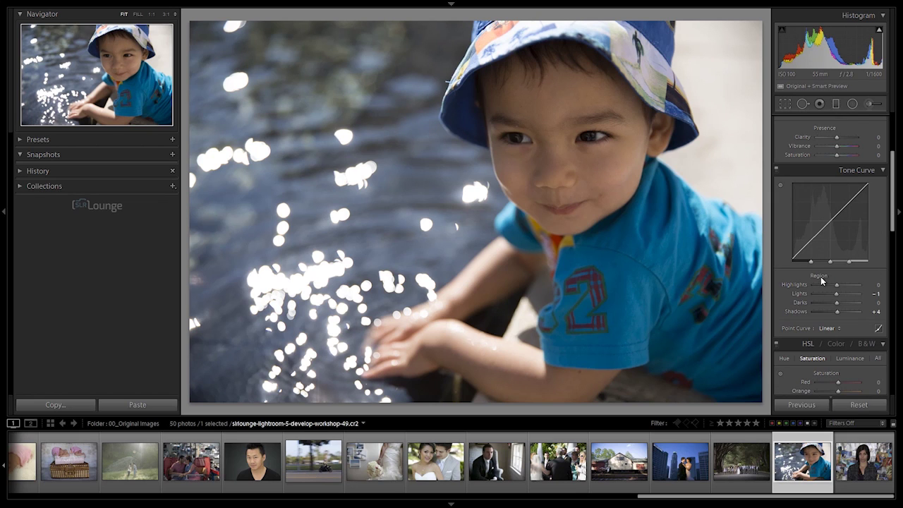
{"action": "scroll", "coordinate": [816, 276], "scroll_direction": "up", "scroll_amount": 4}
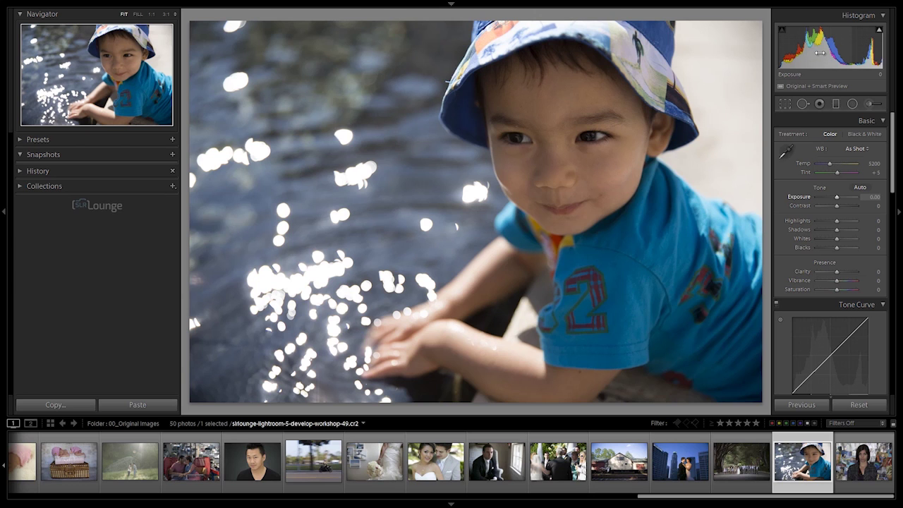
Step: Raise Exposure to +0.04 directly in the histogram and reset it to its default
{"action": "mouse_move", "coordinate": [818, 52]}
{"action": "left_mouse_down"}
{"action": "mouse_move", "coordinate": [840, 53]}
{"action": "mouse_move", "coordinate": [817, 53]}
{"action": "mouse_move", "coordinate": [826, 53]}
{"action": "left_mouse_up"}
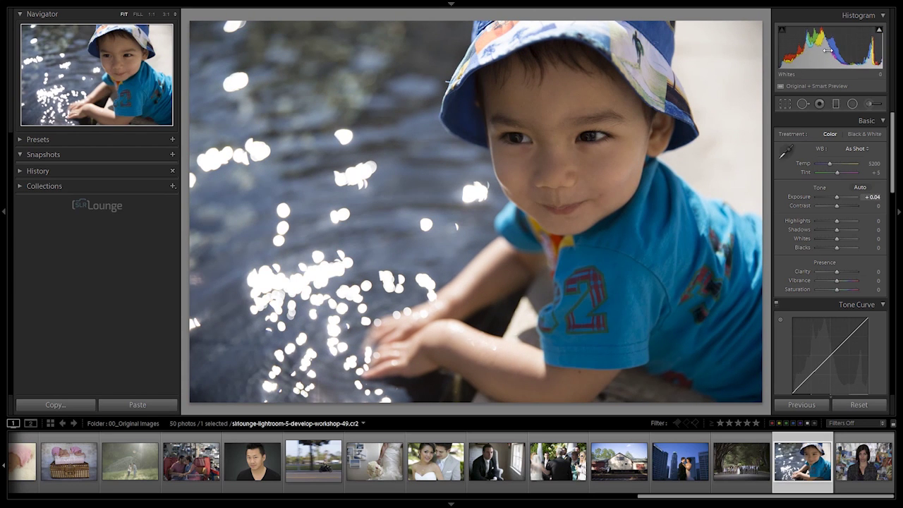
{"action": "double_click", "coordinate": [836, 197]}
Step: Raise the Lights region of the tone curve to +49 to brighten the upper tones
{"action": "scroll", "coordinate": [829, 226], "scroll_direction": "down", "scroll_amount": 4}
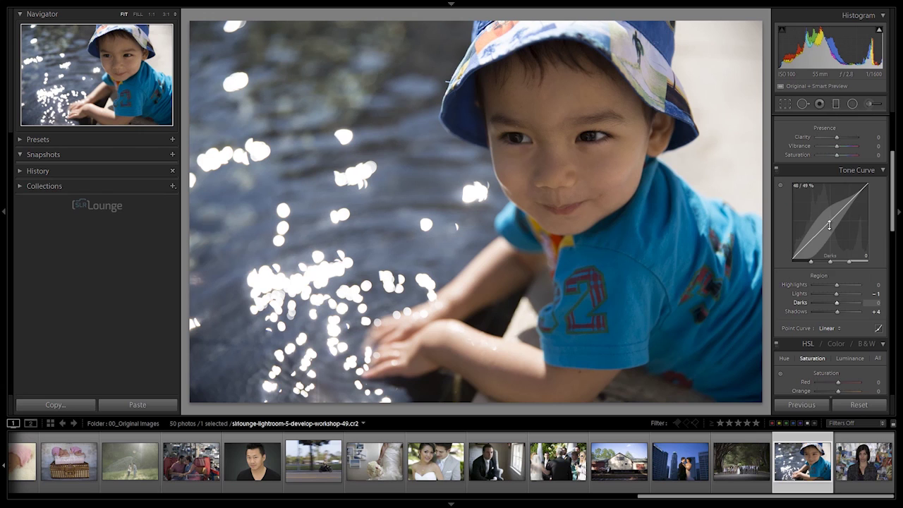
{"action": "scroll", "coordinate": [830, 230], "scroll_direction": "up", "scroll_amount": 4}
{"action": "scroll", "coordinate": [841, 259], "scroll_direction": "down", "scroll_amount": 2}
{"action": "mouse_move", "coordinate": [832, 286]}
{"action": "left_mouse_down"}
{"action": "mouse_move", "coordinate": [826, 264]}
{"action": "mouse_move", "coordinate": [847, 282]}
{"action": "left_mouse_up"}
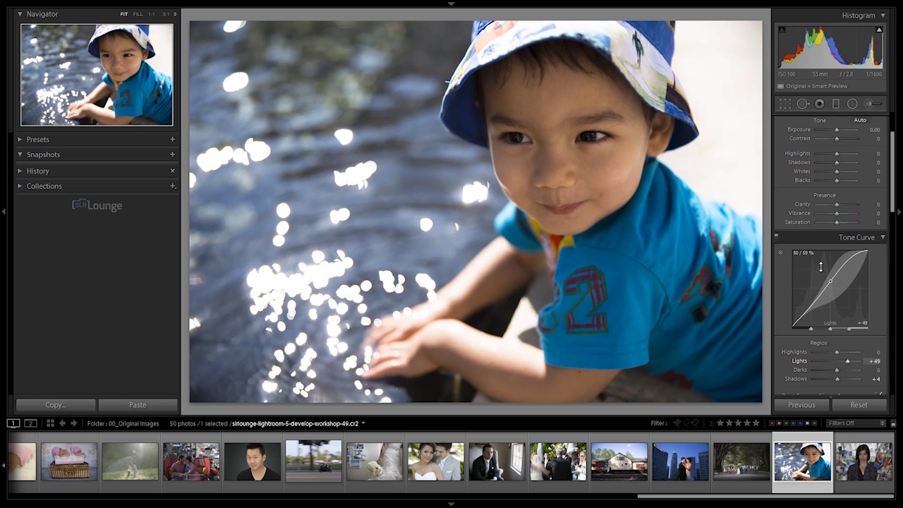
{"action": "key", "text": "ctrl+z"}
{"action": "key", "text": "ctrl+z"}
{"action": "scroll", "coordinate": [822, 192], "scroll_direction": "up", "scroll_amount": 2}
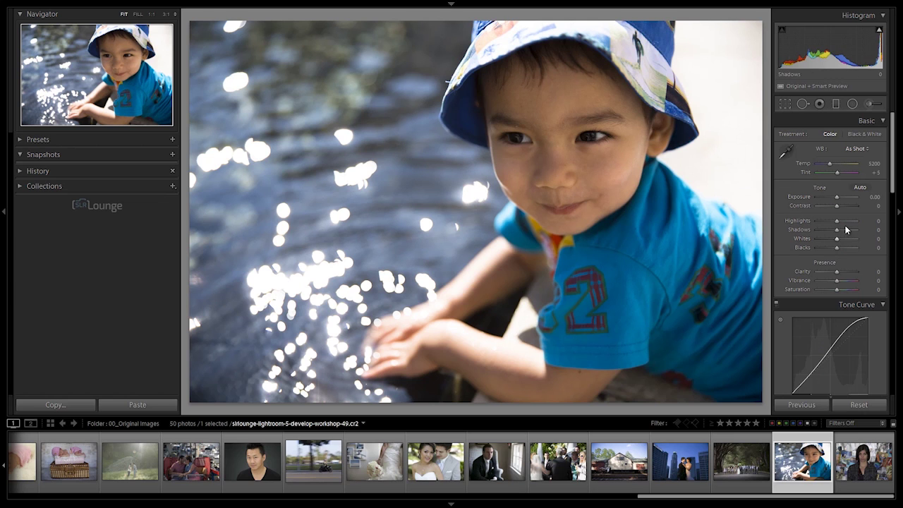
{"action": "scroll", "coordinate": [832, 222], "scroll_direction": "down", "scroll_amount": 4}
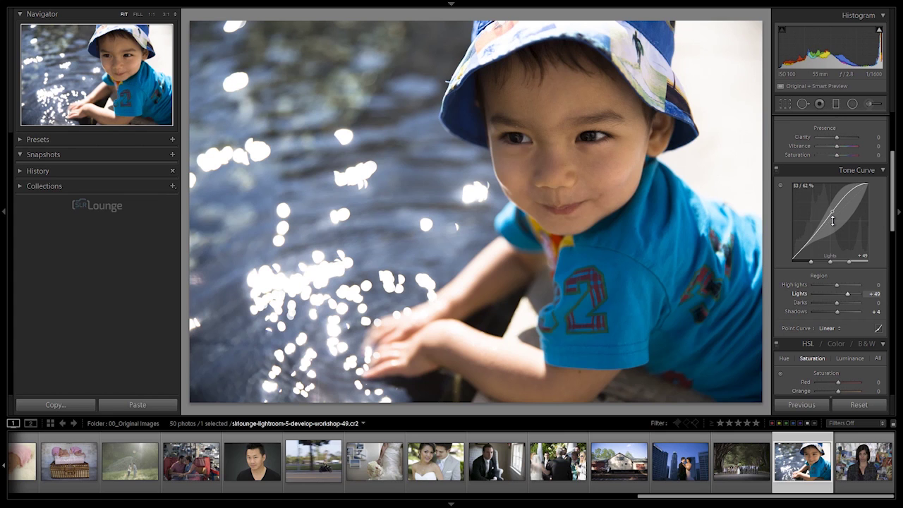
Step: Reset all adjustments of the tone curve, including regions, splits and point curve
{"action": "double_click", "coordinate": [833, 221]}
{"action": "scroll", "coordinate": [822, 204], "scroll_direction": "up", "scroll_amount": 4}
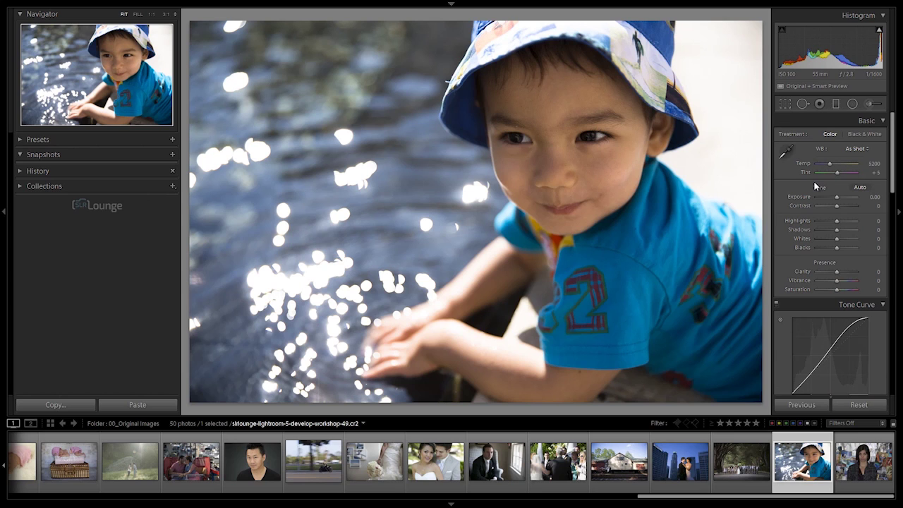
{"action": "scroll", "coordinate": [818, 208], "scroll_direction": "down", "scroll_amount": 4}
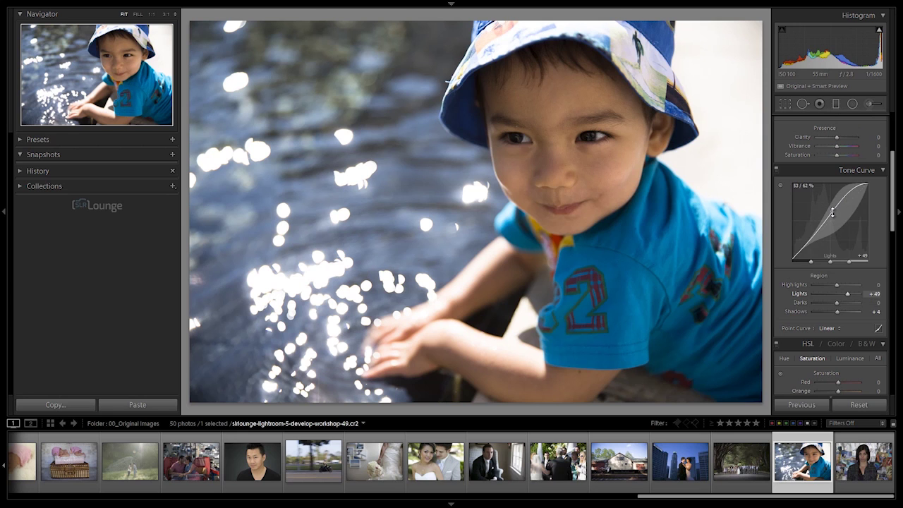
{"action": "right_click", "coordinate": [832, 213]}
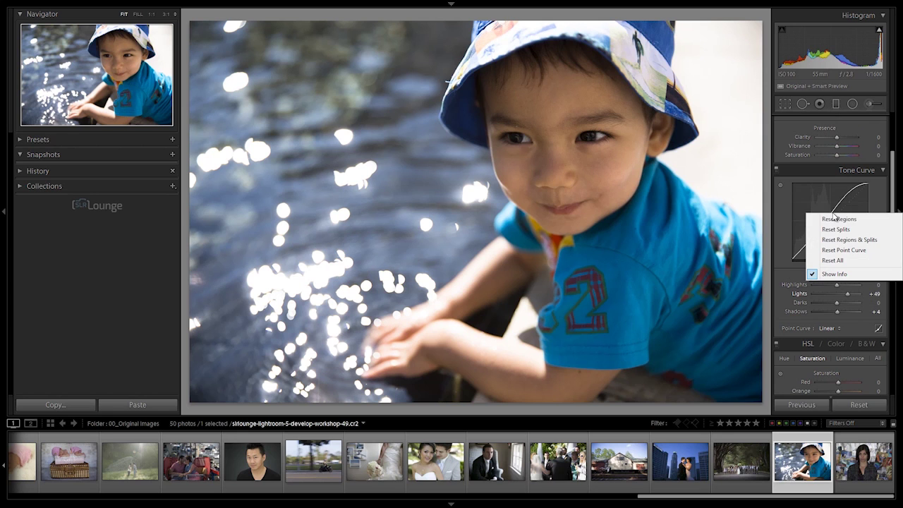
{"action": "left_click", "coordinate": [837, 261]}
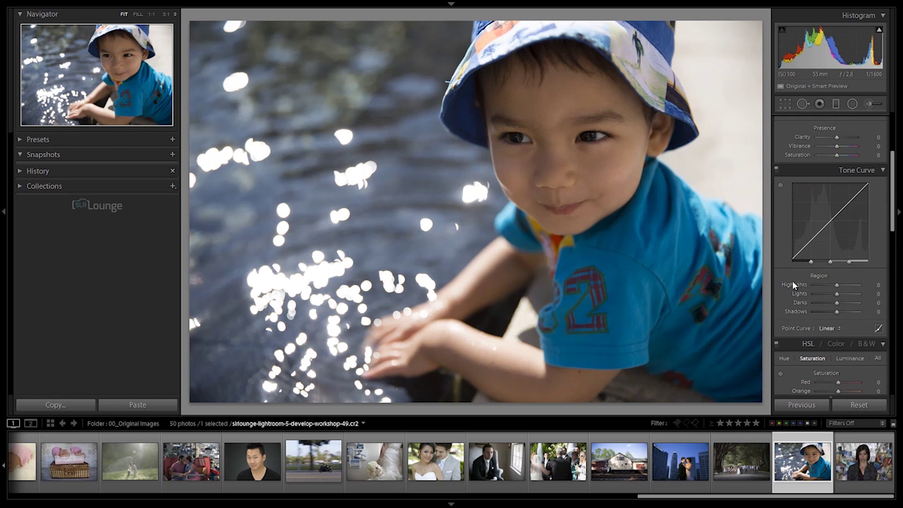
Step: Examine the four tone curve regions alongside the basic Highlights, Shadows, Whites and Blacks settings
{"action": "left_click_drag", "start_coordinate": [815, 263], "coordinate": [816, 265]}
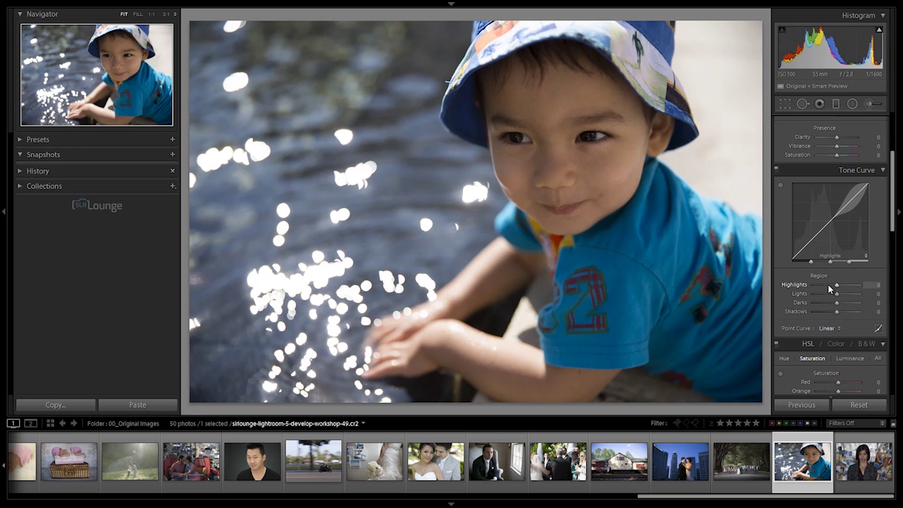
{"action": "scroll", "coordinate": [838, 286], "scroll_direction": "up", "scroll_amount": 2}
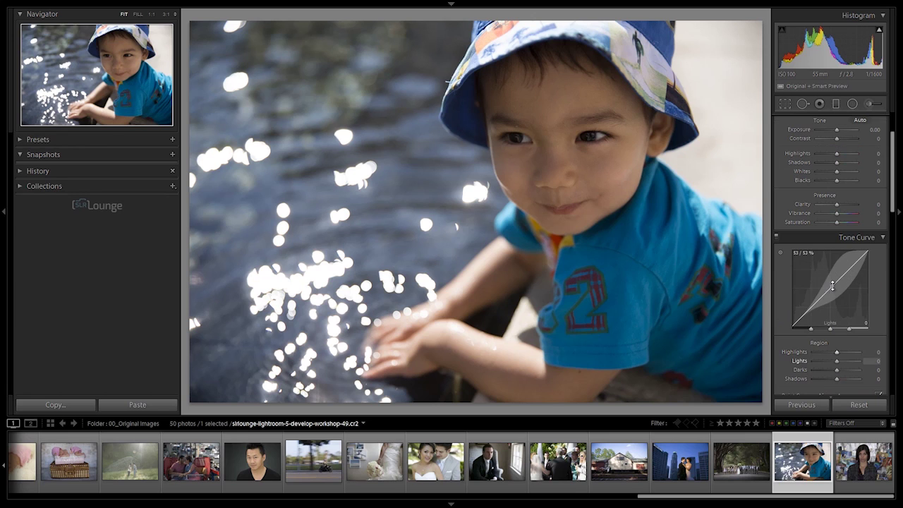
{"action": "scroll", "coordinate": [845, 234], "scroll_direction": "down", "scroll_amount": 2}
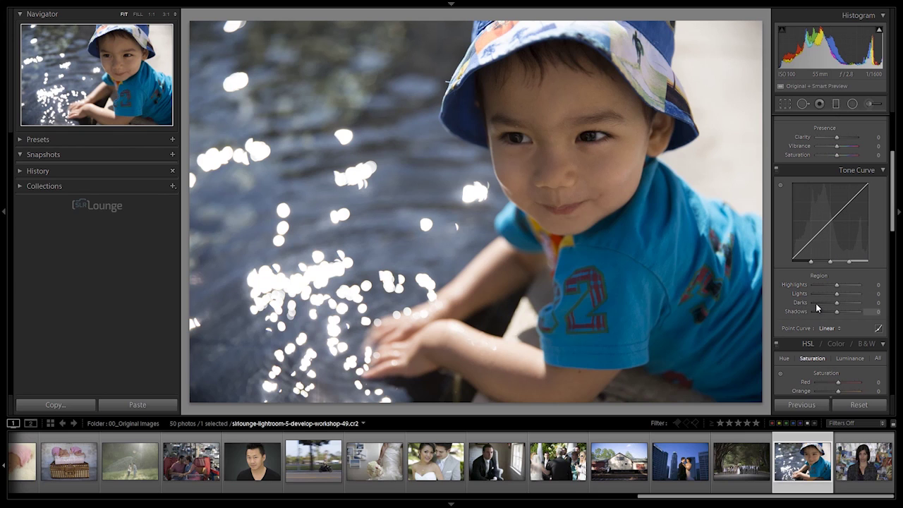
{"action": "scroll", "coordinate": [812, 303], "scroll_direction": "up", "scroll_amount": 3}
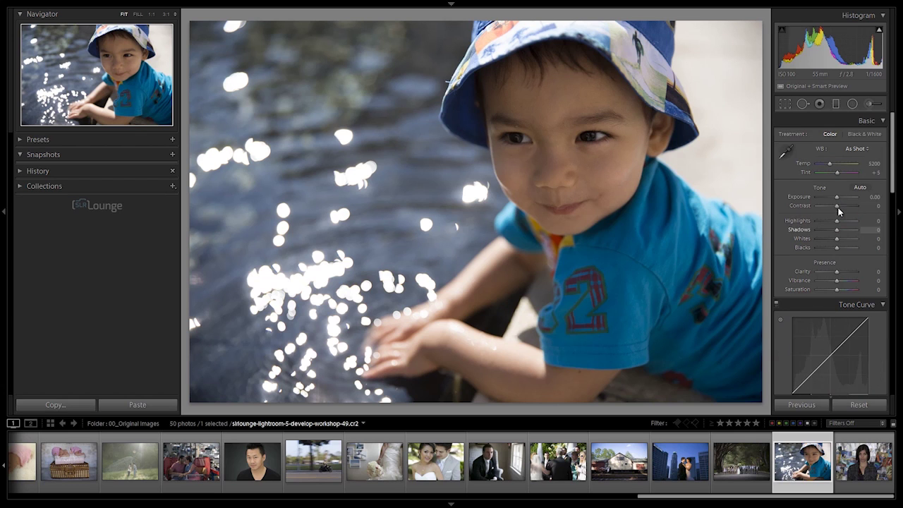
{"action": "scroll", "coordinate": [794, 218], "scroll_direction": "down", "scroll_amount": 4}
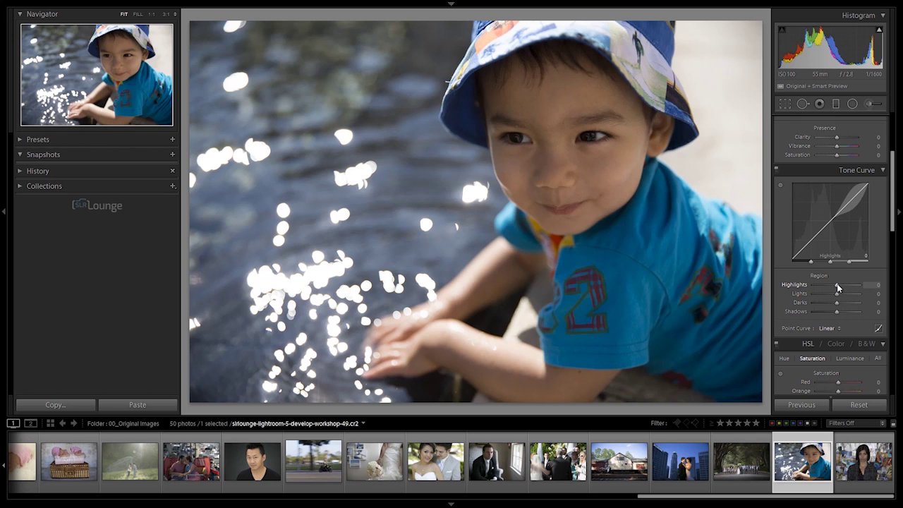
Step: Move the tone curve's split between Lights and Highlights toward the midtones
{"action": "mouse_move", "coordinate": [839, 287]}
{"action": "left_mouse_down"}
{"action": "mouse_move", "coordinate": [822, 286]}
{"action": "mouse_move", "coordinate": [855, 290]}
{"action": "mouse_move", "coordinate": [837, 286]}
{"action": "left_mouse_up"}
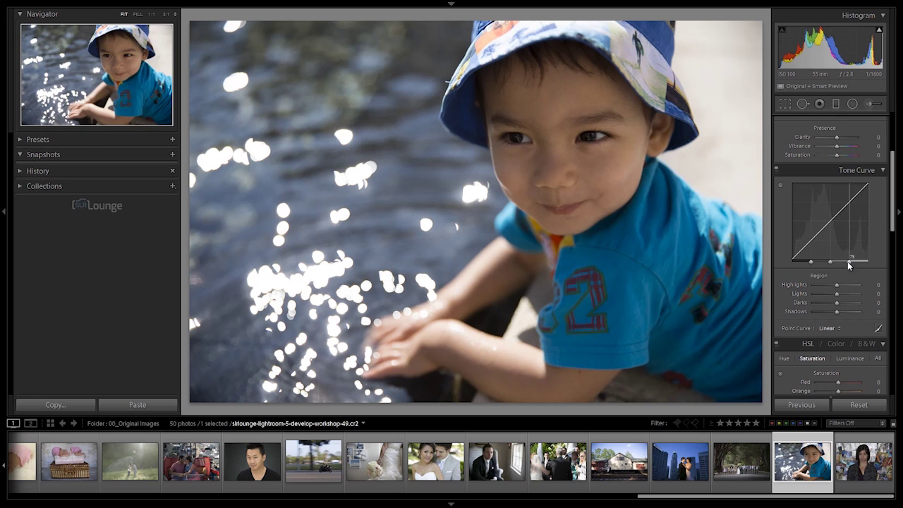
{"action": "mouse_move", "coordinate": [849, 264]}
{"action": "left_mouse_down"}
{"action": "mouse_move", "coordinate": [840, 261]}
{"action": "mouse_move", "coordinate": [834, 283]}
{"action": "mouse_move", "coordinate": [824, 282]}
{"action": "mouse_move", "coordinate": [844, 286]}
{"action": "mouse_move", "coordinate": [830, 288]}
{"action": "left_mouse_up"}
{"action": "double_click", "coordinate": [830, 286]}
Step: Try the Medium Contrast and Strong Contrast point curves on the photo, and restore Linear
{"action": "left_click", "coordinate": [826, 326]}
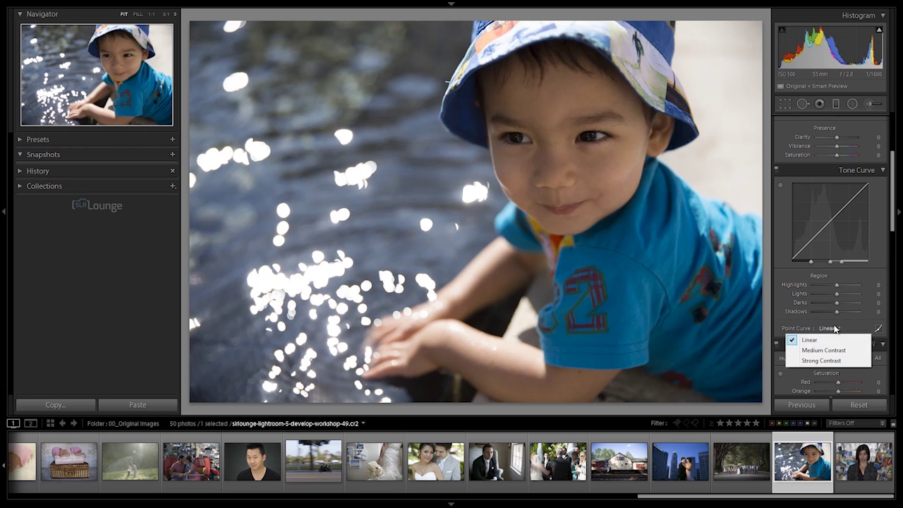
{"action": "left_click", "coordinate": [830, 352]}
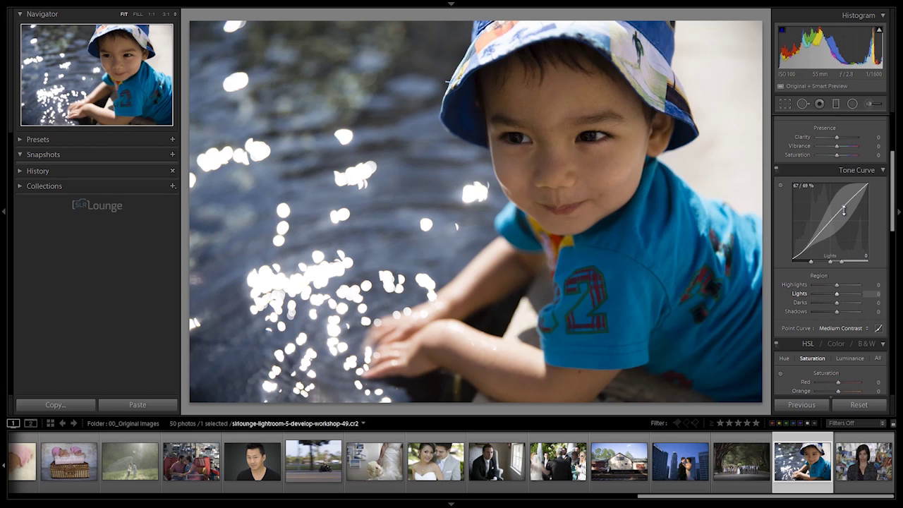
{"action": "left_click", "coordinate": [835, 330]}
{"action": "left_click", "coordinate": [840, 358]}
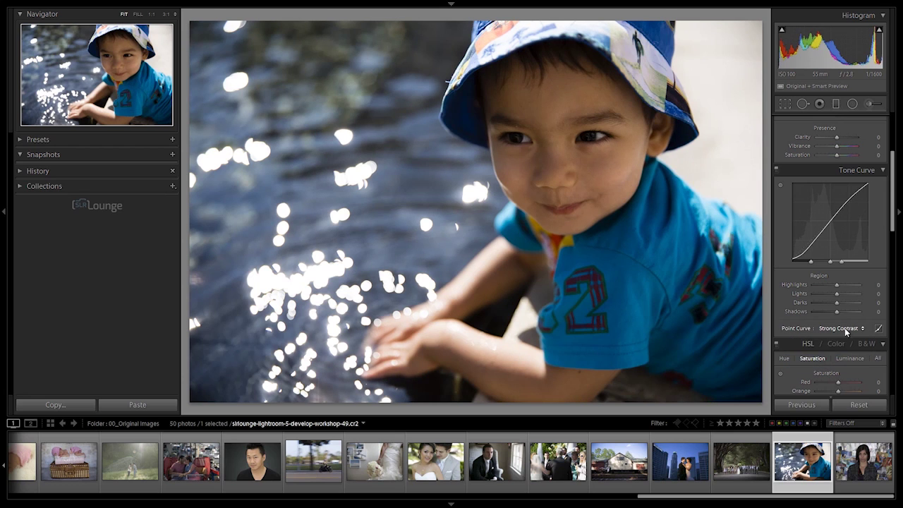
{"action": "left_click", "coordinate": [844, 328]}
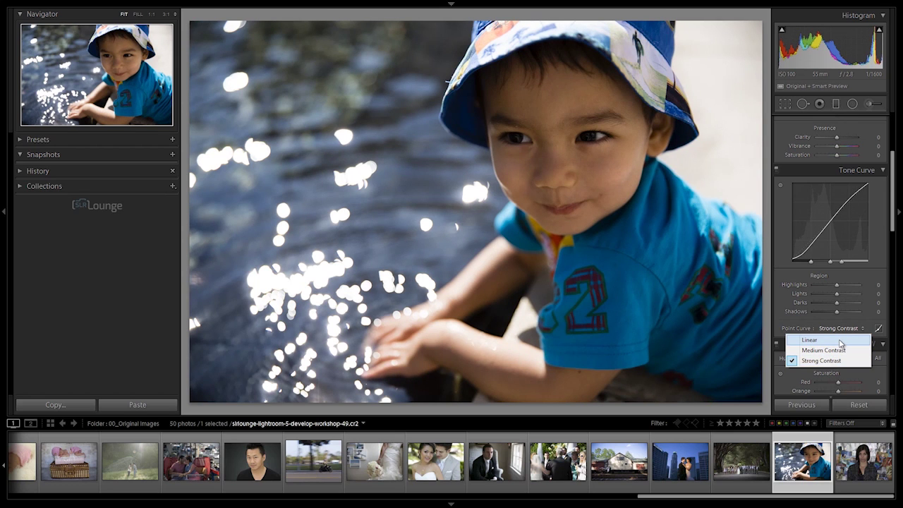
{"action": "left_click", "coordinate": [841, 342]}
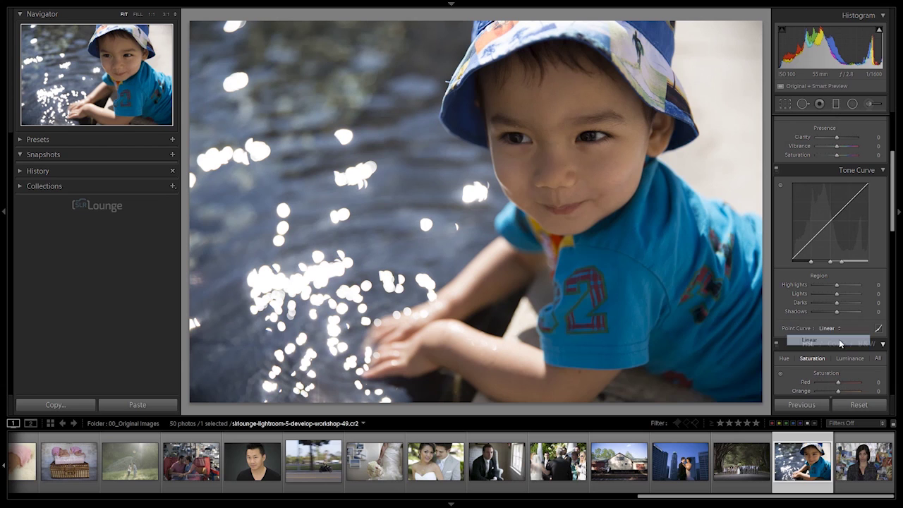
Step: Try the targeted adjustment directly on the photo, setting the tone curve's Darks to +2 and Highlights to -17
{"action": "left_click", "coordinate": [781, 187]}
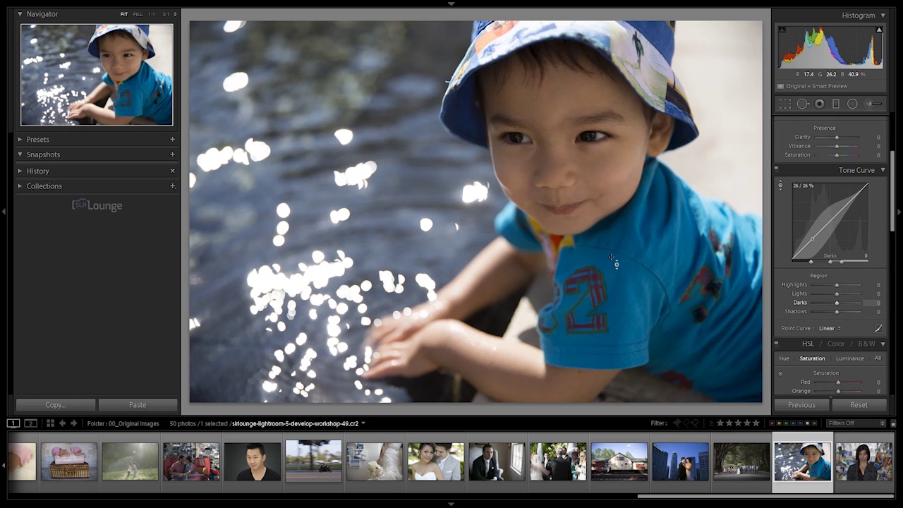
{"action": "mouse_move", "coordinate": [607, 262]}
{"action": "left_mouse_down"}
{"action": "mouse_move", "coordinate": [606, 231]}
{"action": "mouse_move", "coordinate": [614, 280]}
{"action": "mouse_move", "coordinate": [615, 266]}
{"action": "left_mouse_up"}
{"action": "left_click_drag", "start_coordinate": [318, 256], "coordinate": [311, 273]}
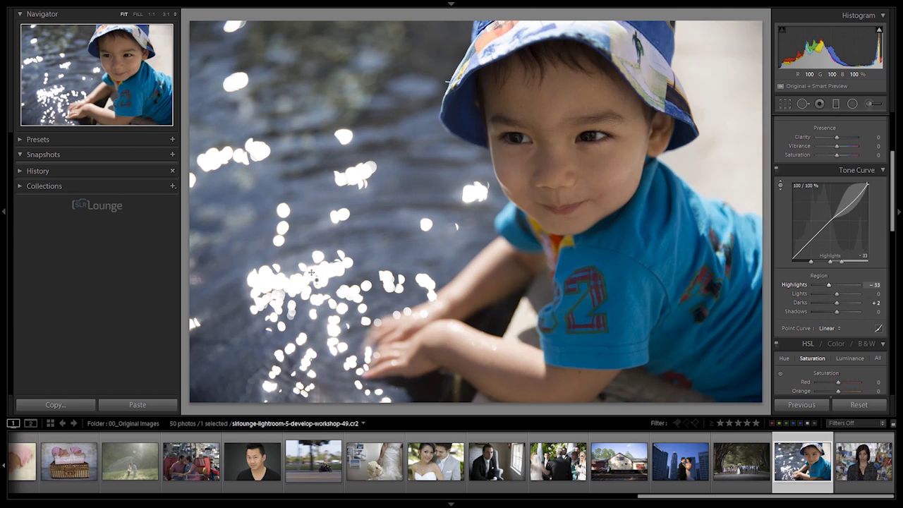
{"action": "left_click_drag", "start_coordinate": [311, 273], "coordinate": [314, 264]}
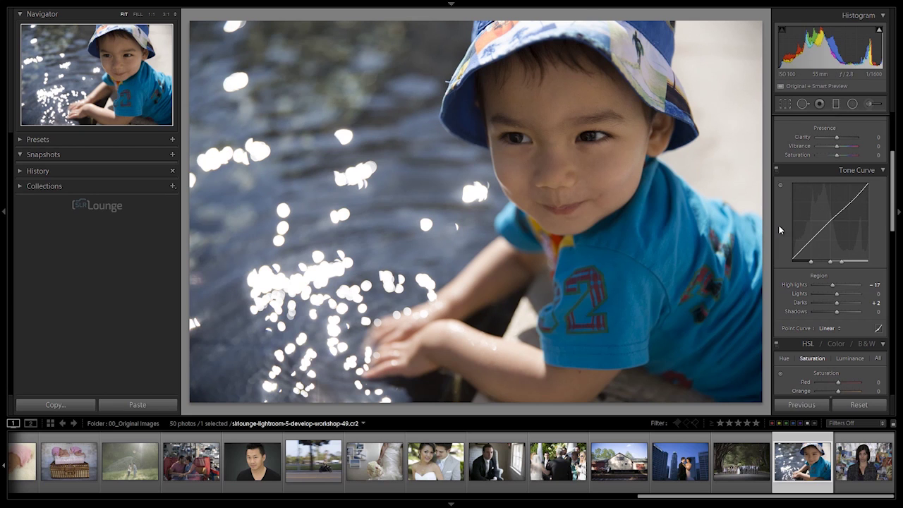
Step: Reset all tone curve regions and splits, and switch the tone curve to point curve editing
{"action": "right_click", "coordinate": [828, 221]}
{"action": "left_click", "coordinate": [817, 265]}
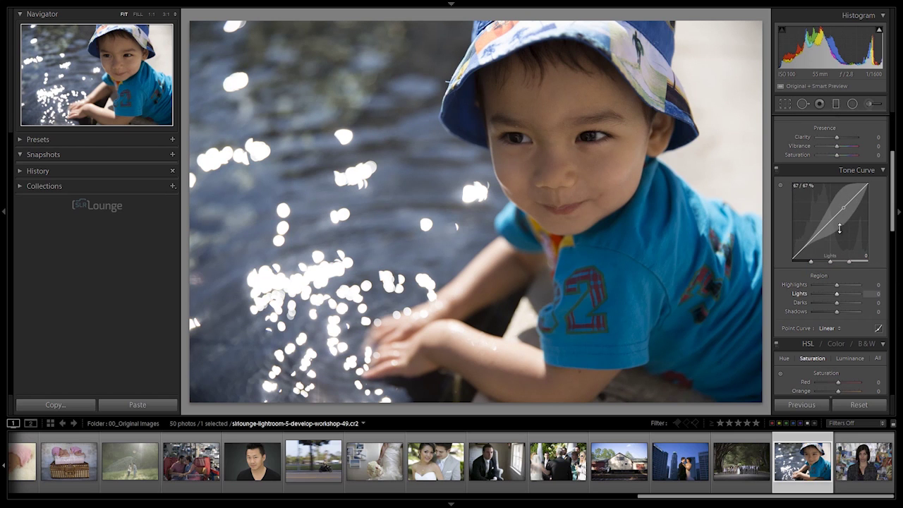
{"action": "left_click", "coordinate": [879, 330]}
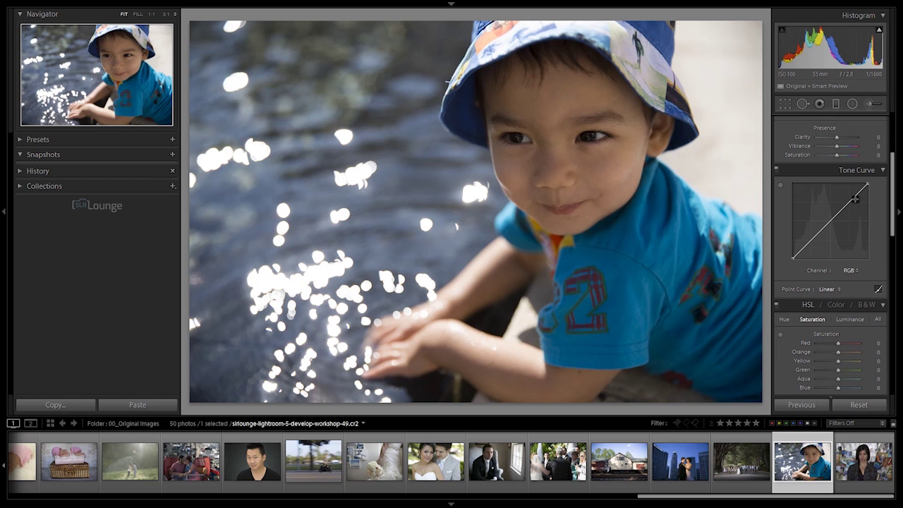
Step: Try placing several control points along the RGB point curve and nudging one, and flatten the curve back to Linear
{"action": "left_click_drag", "start_coordinate": [856, 197], "coordinate": [856, 192]}
{"action": "left_click", "coordinate": [836, 214]}
{"action": "left_click", "coordinate": [825, 225]}
{"action": "left_click", "coordinate": [813, 238]}
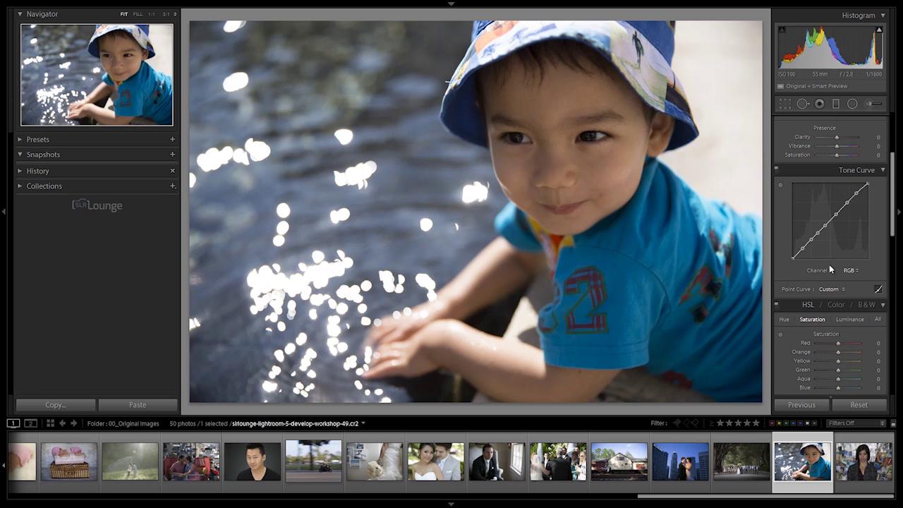
{"action": "left_click_drag", "start_coordinate": [824, 225], "coordinate": [825, 225]}
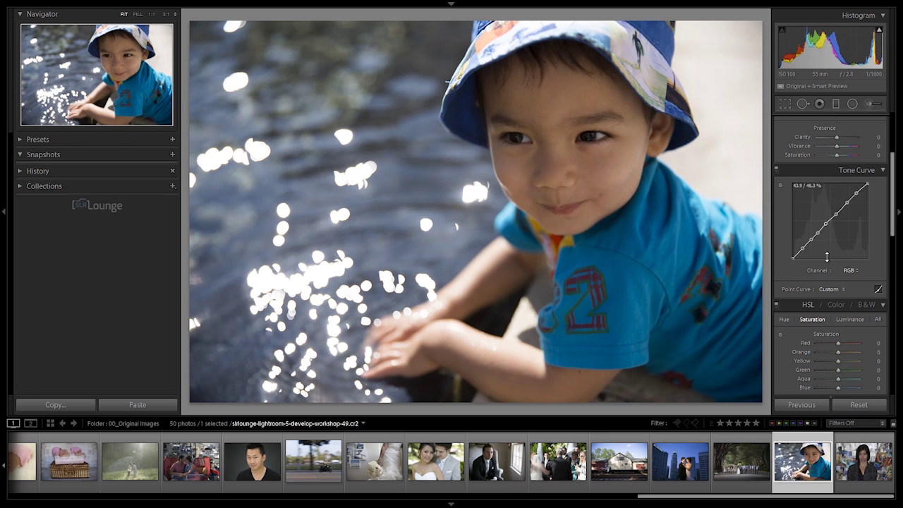
{"action": "right_click", "coordinate": [836, 238]}
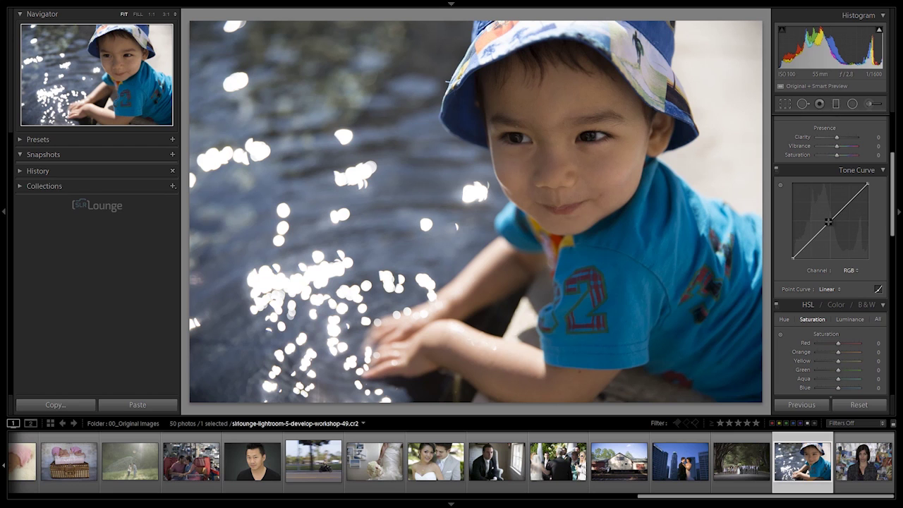
Step: Add a midtone control point to the RGB point curve and raise it to brighten the photo
{"action": "left_click", "coordinate": [831, 221]}
{"action": "left_click_drag", "start_coordinate": [831, 220], "coordinate": [831, 207]}
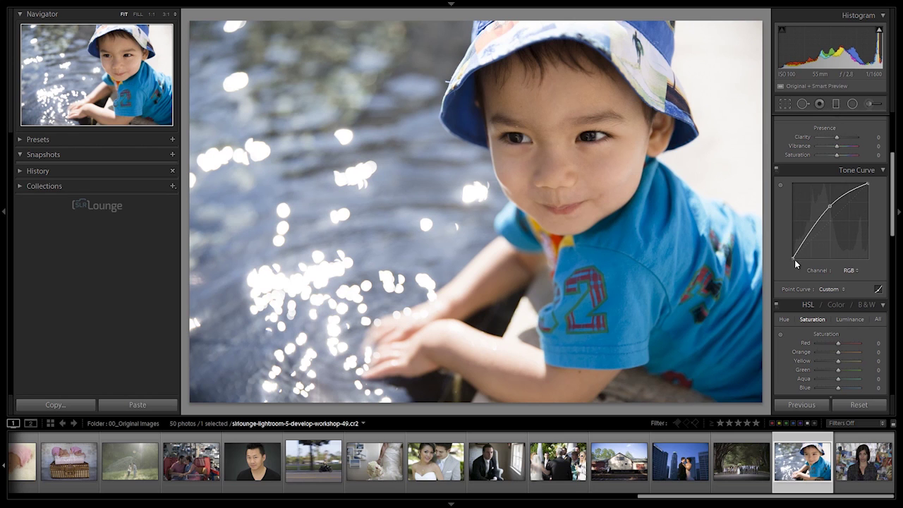
{"action": "left_click_drag", "start_coordinate": [831, 205], "coordinate": [831, 203]}
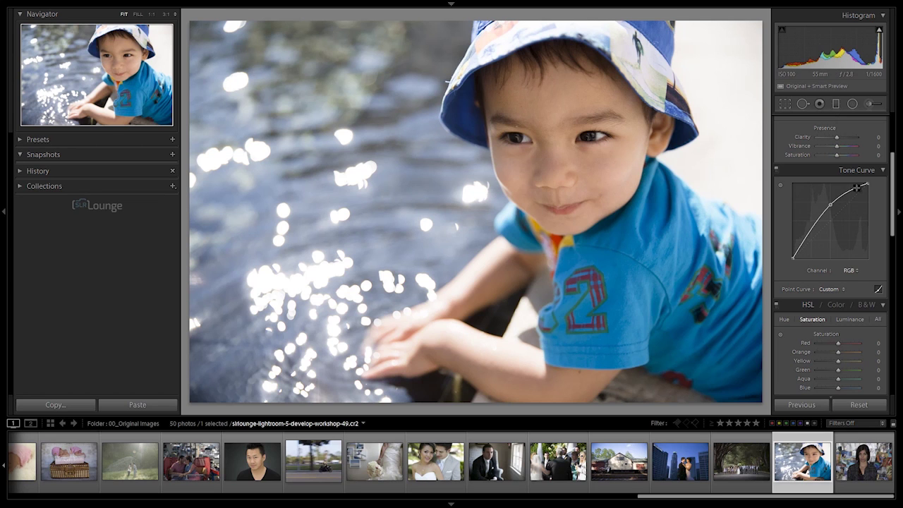
Step: Add control points in the highlights, shadows and darks to shape the brightened RGB curve
{"action": "left_click_drag", "start_coordinate": [852, 189], "coordinate": [849, 192]}
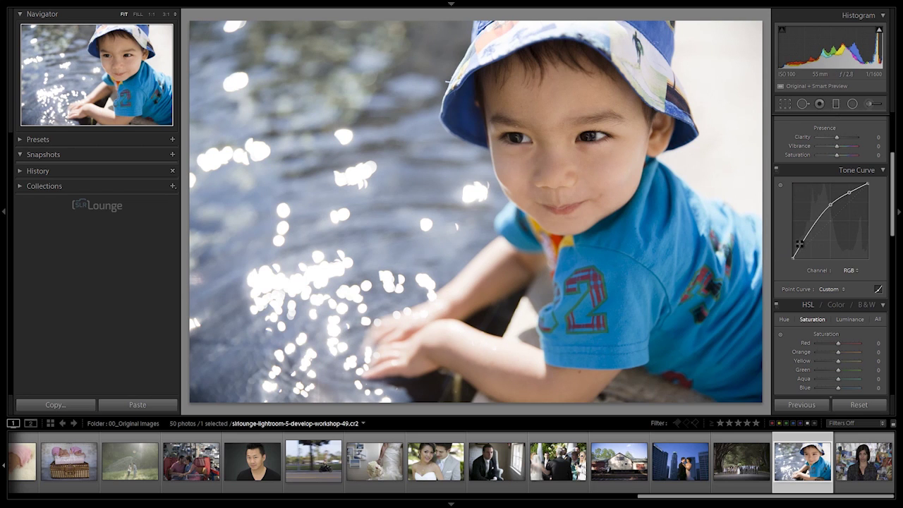
{"action": "left_click_drag", "start_coordinate": [801, 243], "coordinate": [805, 245]}
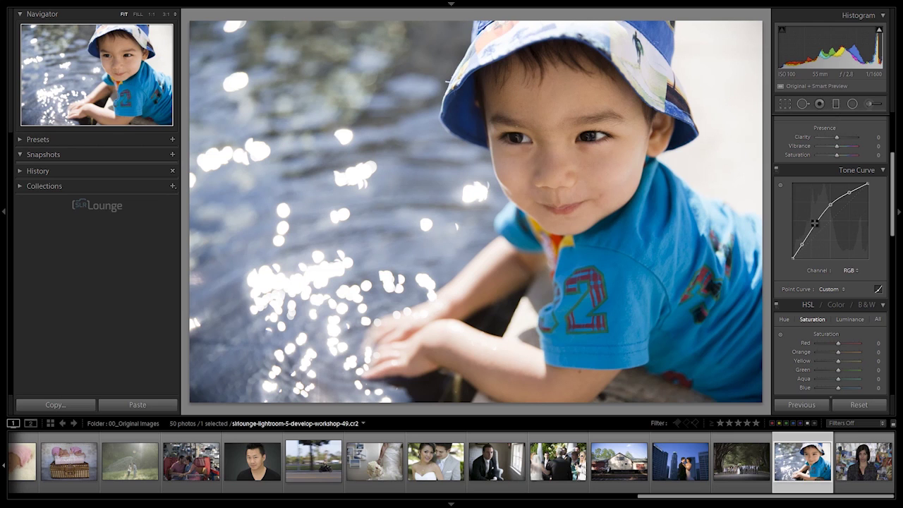
{"action": "left_click_drag", "start_coordinate": [815, 224], "coordinate": [814, 221]}
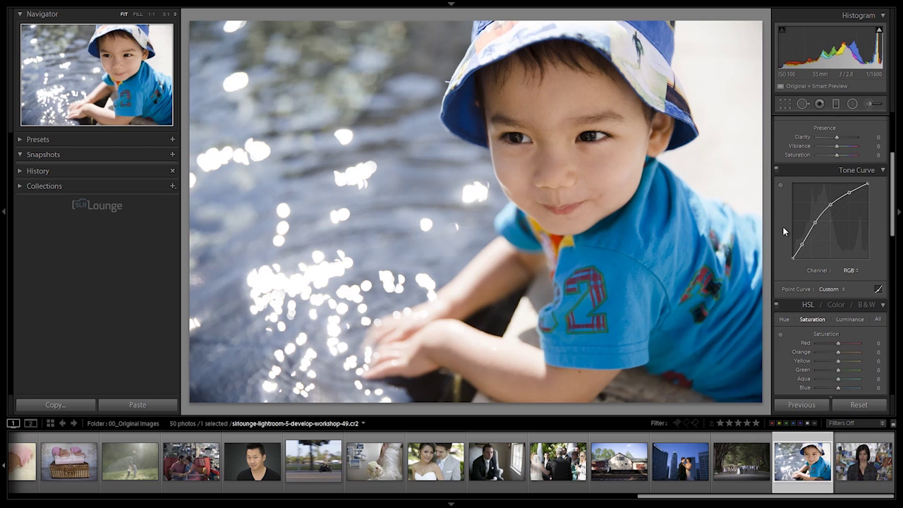
Step: Compare the photo before and after the curve edit, and review the basic tone settings alongside the curve
{"action": "key", "text": "backslash"}
{"action": "key", "text": "backslash"}
{"action": "key", "text": "backslash"}
{"action": "key", "text": "backslash"}
{"action": "scroll", "coordinate": [841, 234], "scroll_direction": "up", "scroll_amount": 2}
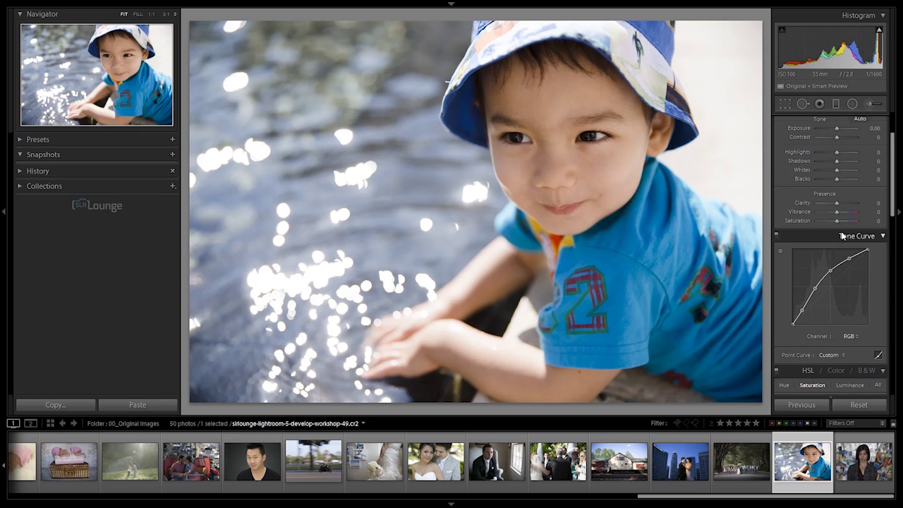
{"action": "scroll", "coordinate": [853, 232], "scroll_direction": "up", "scroll_amount": 2}
{"action": "scroll", "coordinate": [861, 226], "scroll_direction": "down", "scroll_amount": 2}
{"action": "scroll", "coordinate": [854, 251], "scroll_direction": "up", "scroll_amount": 2}
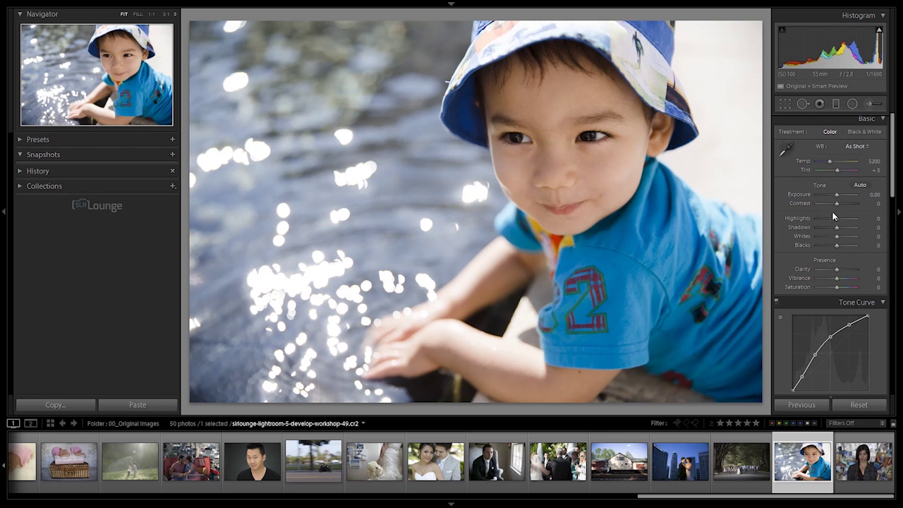
{"action": "scroll", "coordinate": [833, 246], "scroll_direction": "down", "scroll_amount": 2}
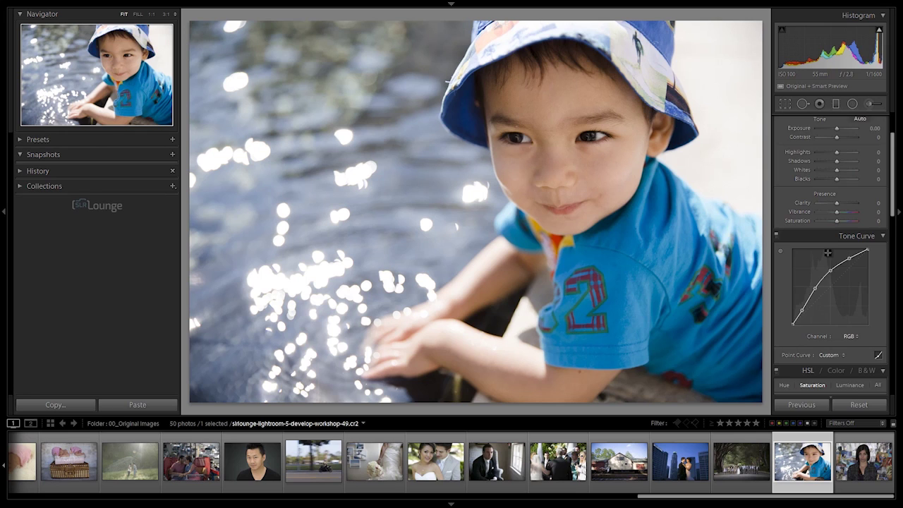
{"action": "scroll", "coordinate": [824, 284], "scroll_direction": "down", "scroll_amount": 2}
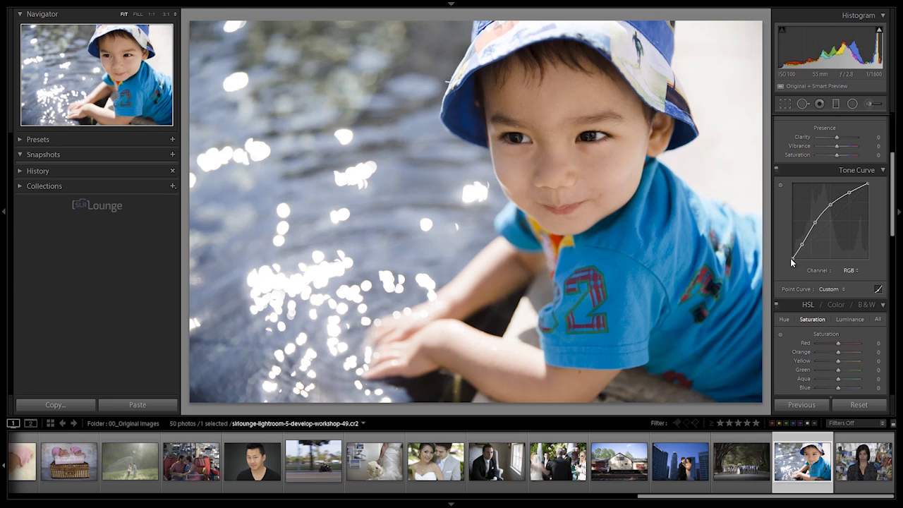
Step: Raise the RGB curve's black point to about 13% to fade the shadows, deleting the neighbouring shadow control point
{"action": "mouse_move", "coordinate": [792, 258]}
{"action": "left_mouse_down"}
{"action": "mouse_move", "coordinate": [787, 250]}
{"action": "mouse_move", "coordinate": [785, 258]}
{"action": "mouse_move", "coordinate": [791, 252]}
{"action": "left_mouse_up"}
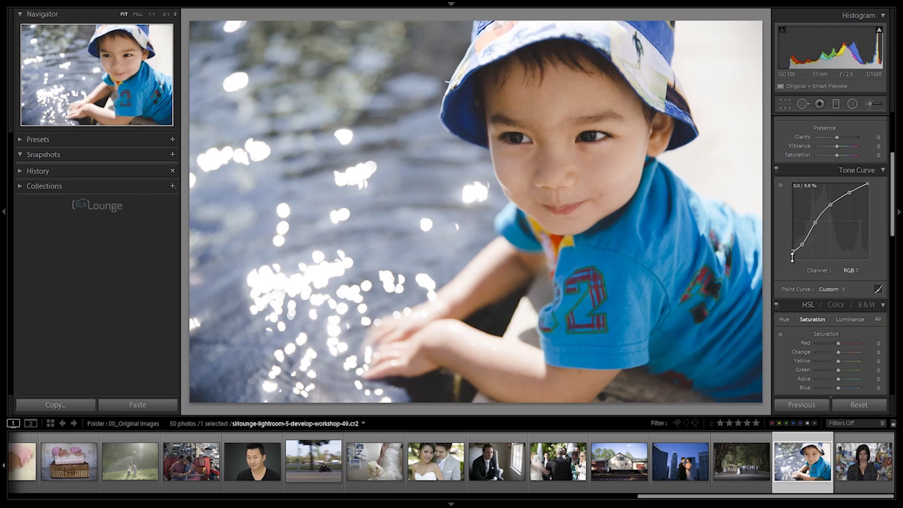
{"action": "left_click_drag", "start_coordinate": [791, 256], "coordinate": [790, 241]}
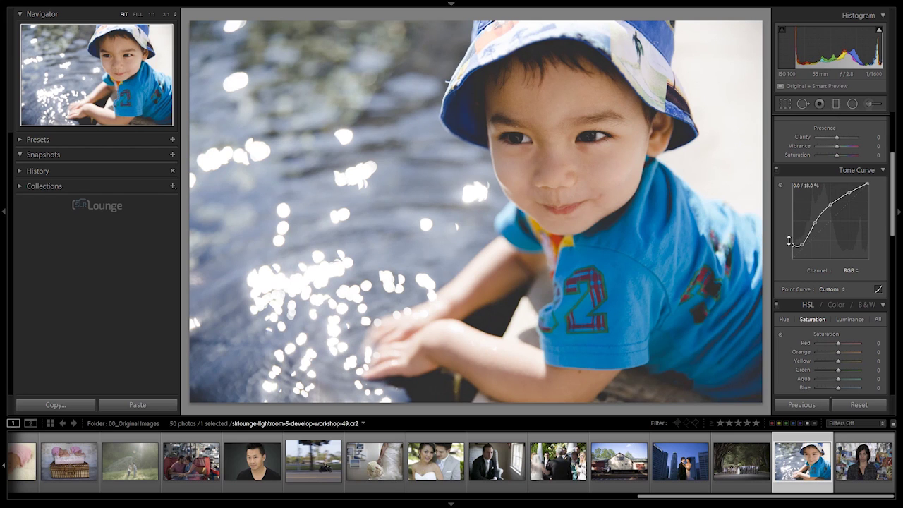
{"action": "right_click", "coordinate": [802, 245]}
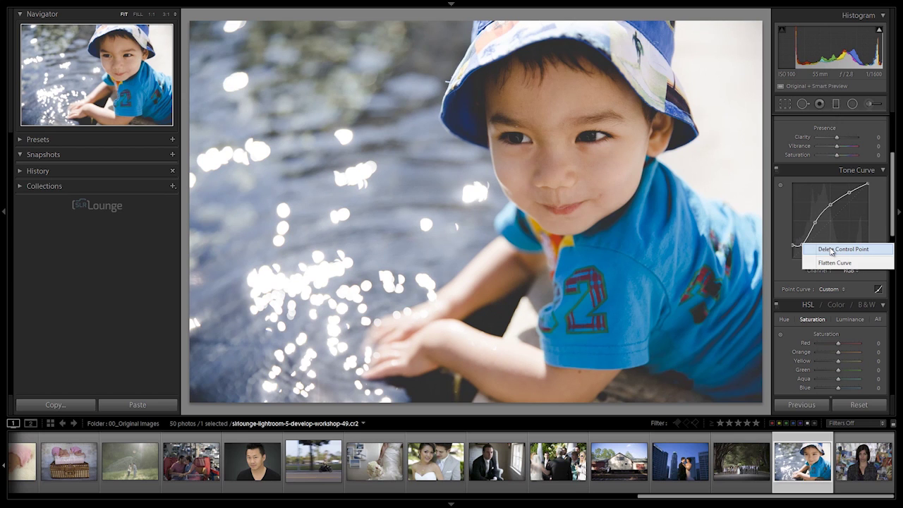
{"action": "left_click", "coordinate": [832, 249]}
{"action": "mouse_move", "coordinate": [792, 243]}
{"action": "left_mouse_down"}
{"action": "mouse_move", "coordinate": [789, 228]}
{"action": "mouse_move", "coordinate": [789, 252]}
{"action": "left_mouse_up"}
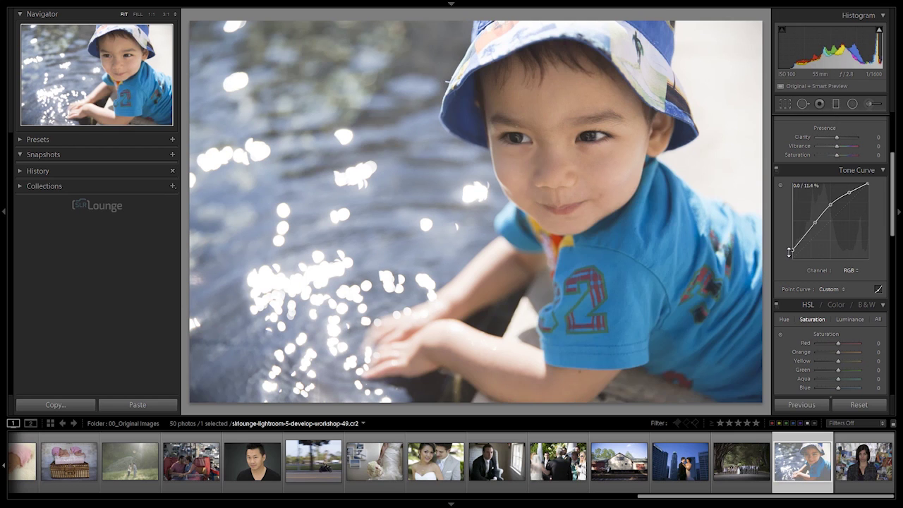
Step: Compare the faded black point with its previous position by repeatedly undoing and redoing the last change
{"action": "key", "text": "ctrl+z"}
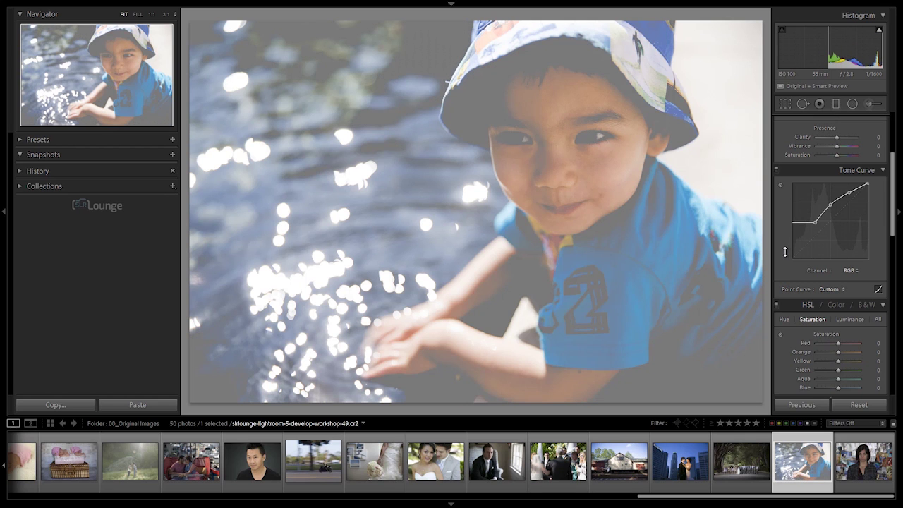
{"action": "key", "text": "ctrl+shift+z"}
{"action": "key", "text": "ctrl+z"}
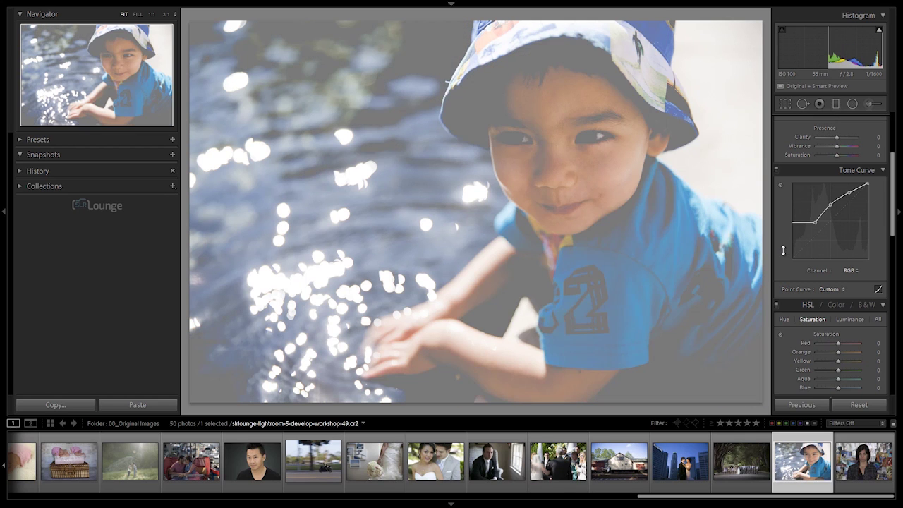
{"action": "key", "text": "ctrl+shift+z"}
{"action": "key", "text": "ctrl+z"}
{"action": "key", "text": "ctrl+shift+z"}
{"action": "key", "text": "ctrl+z"}
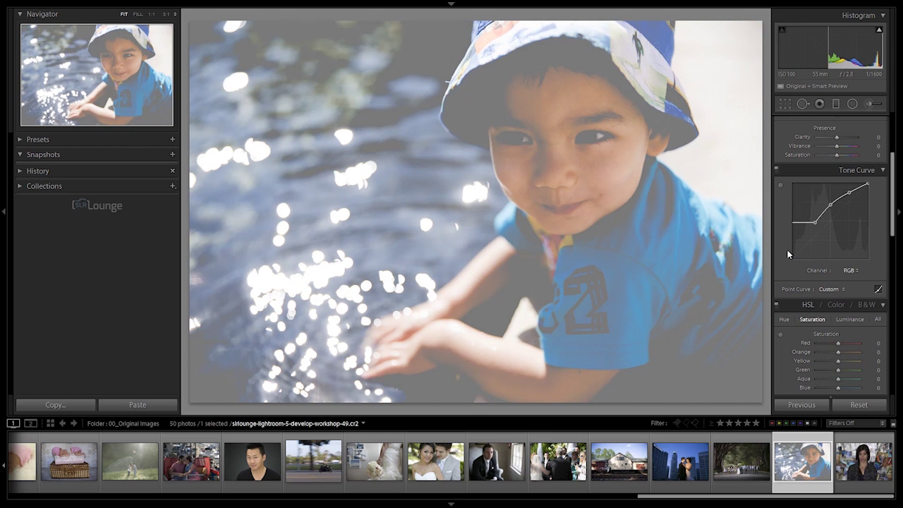
{"action": "key", "text": "ctrl+shift+z"}
{"action": "key", "text": "ctrl+z"}
{"action": "key", "text": "ctrl+shift+z"}
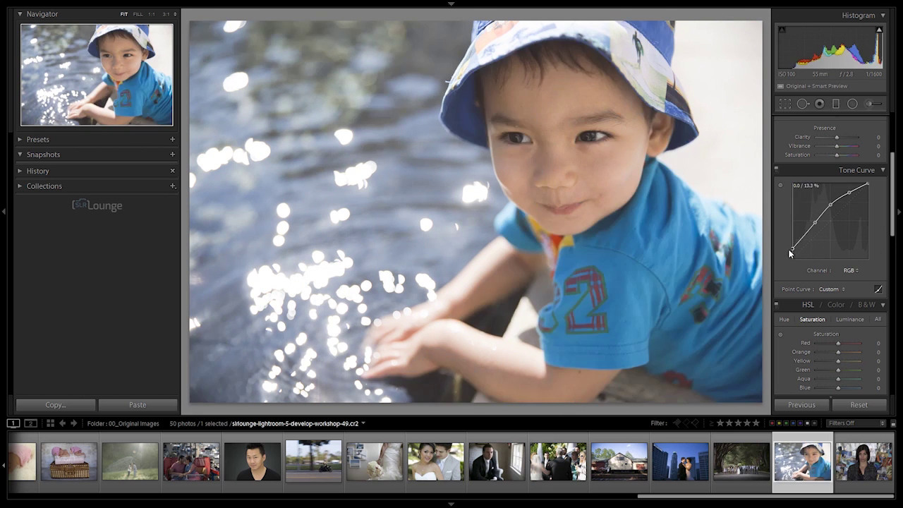
Step: Fine-tune the raised black point and lower the curve's dark and midtone control points to smooth the faded look
{"action": "left_click_drag", "start_coordinate": [789, 247], "coordinate": [788, 250]}
{"action": "left_click_drag", "start_coordinate": [814, 222], "coordinate": [809, 240]}
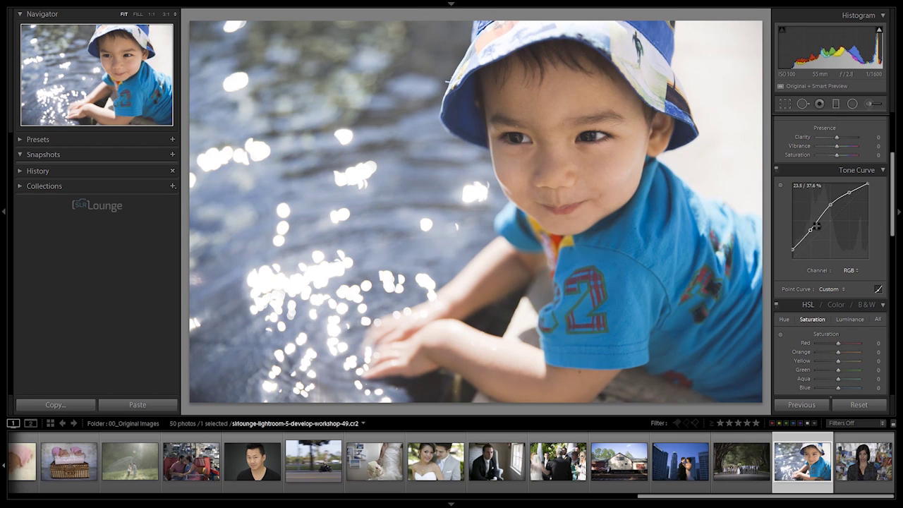
{"action": "left_click_drag", "start_coordinate": [832, 205], "coordinate": [832, 208]}
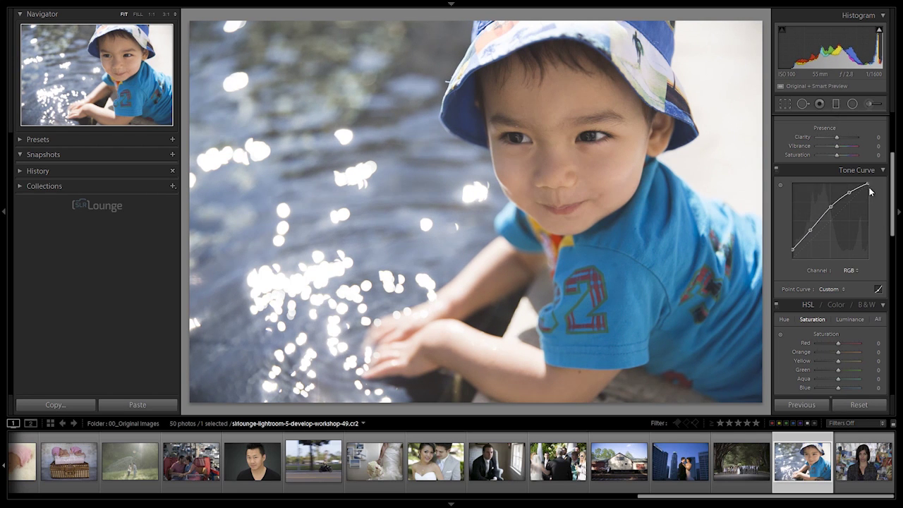
Step: Try pulling the curve's white point well down to grey the highlights, and bring it back to slightly below full white
{"action": "left_click_drag", "start_coordinate": [868, 183], "coordinate": [869, 191]}
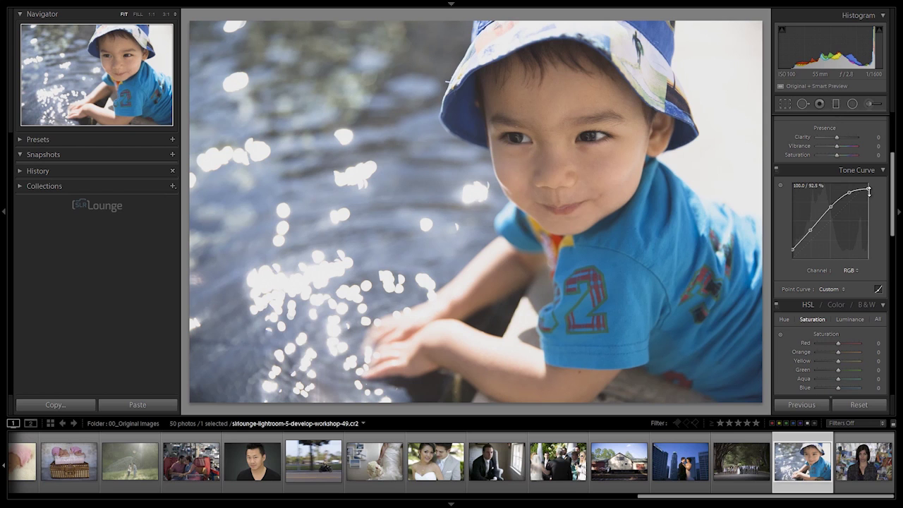
{"action": "left_click_drag", "start_coordinate": [869, 191], "coordinate": [873, 210]}
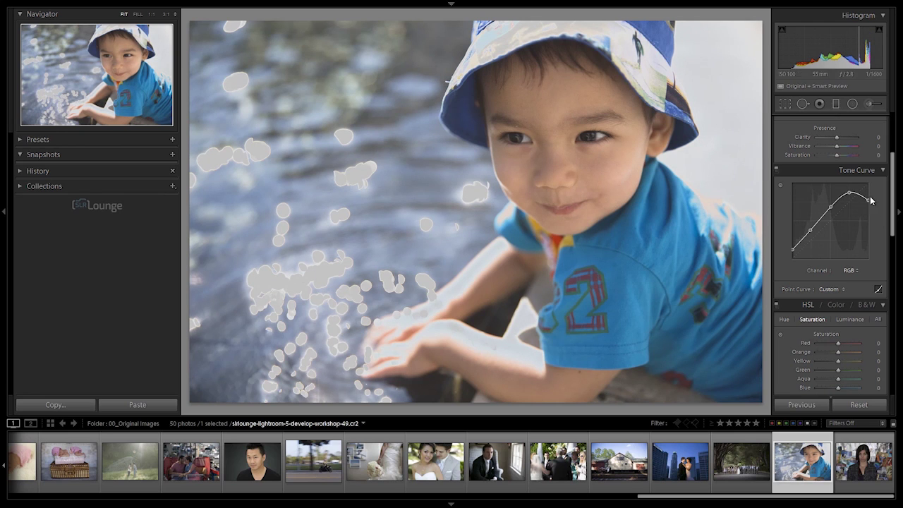
{"action": "left_click_drag", "start_coordinate": [869, 202], "coordinate": [873, 177]}
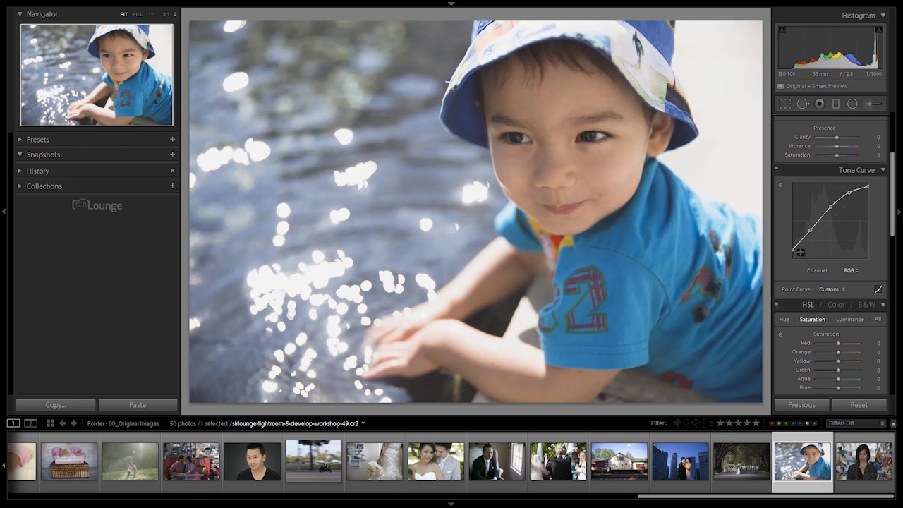
Step: Return the curve's black and white endpoints to their original corners, and reshape the midtones and darks for a brighter photo
{"action": "left_click_drag", "start_coordinate": [792, 251], "coordinate": [793, 258]}
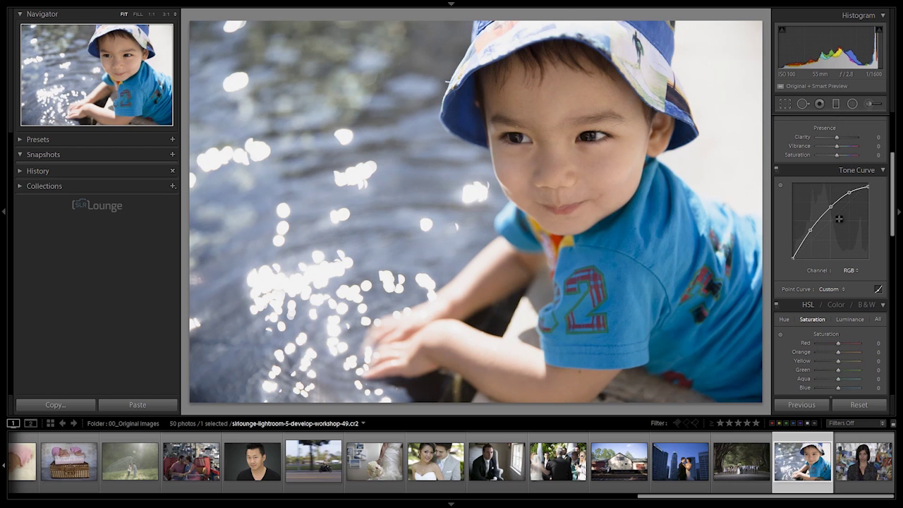
{"action": "left_click_drag", "start_coordinate": [868, 187], "coordinate": [868, 183]}
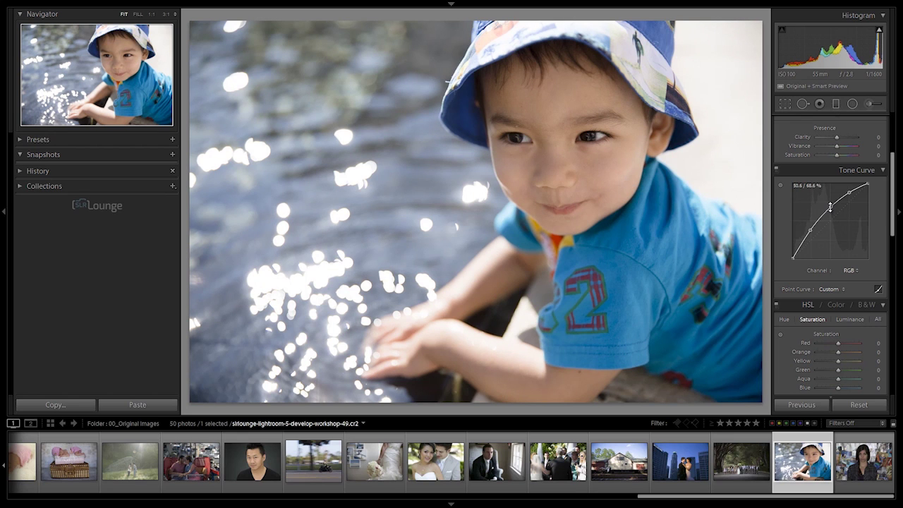
{"action": "left_click_drag", "start_coordinate": [830, 207], "coordinate": [816, 224]}
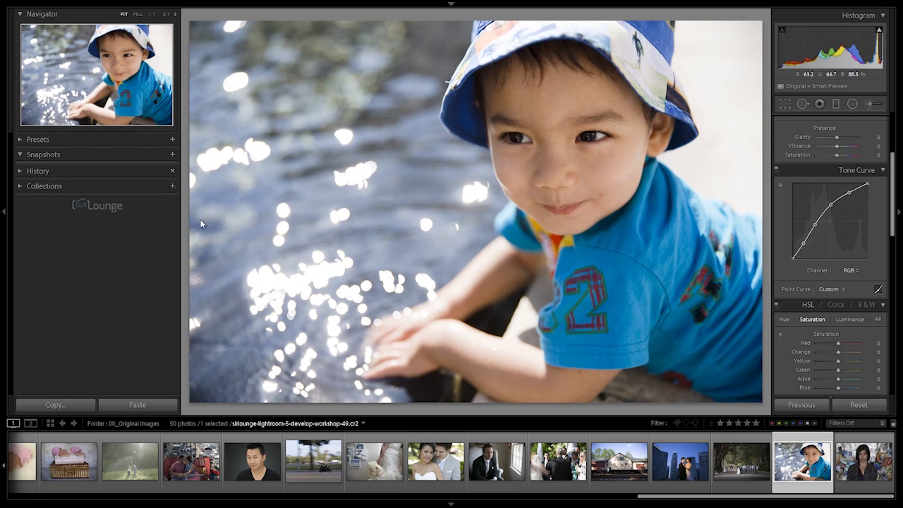
Step: Save the current brightened settings as a snapshot named "01 - Tone Curve High Contrast"
{"action": "key", "text": "ctrl+n"}
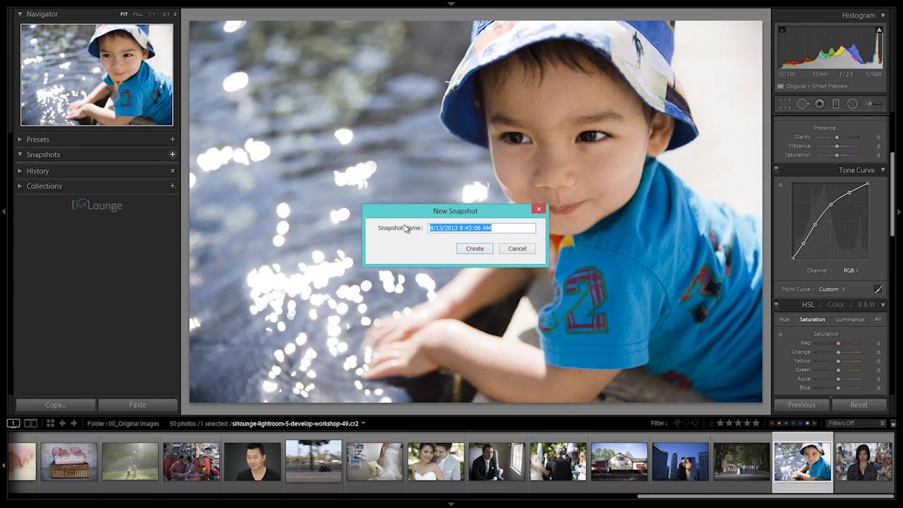
{"action": "type", "text": "01 - Tone Curve H"}
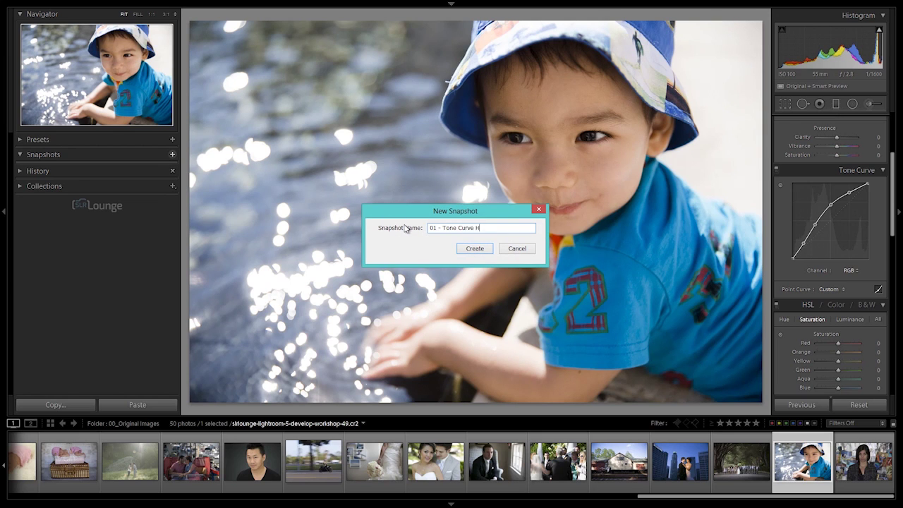
{"action": "type", "text": "igh Contrast"}
{"action": "left_click", "coordinate": [470, 248]}
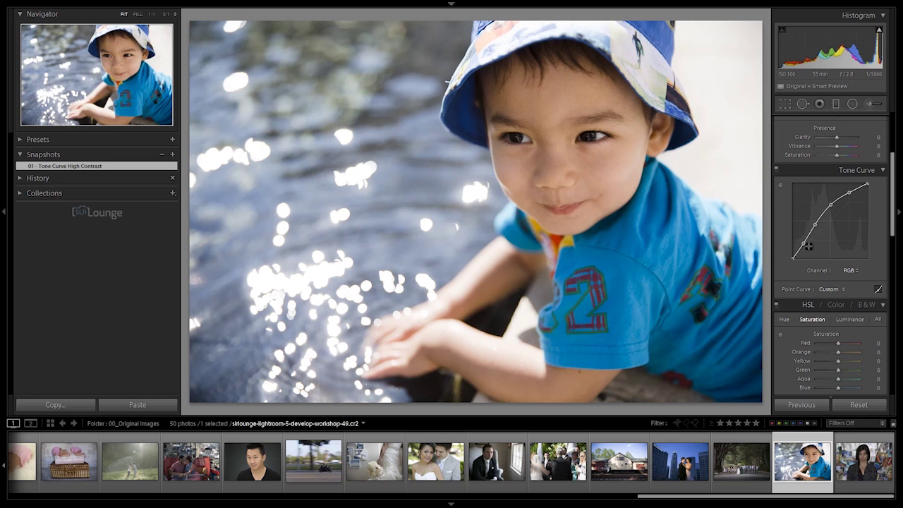
Step: Remove the darkest inner control point from the RGB curve, raise the black endpoint to fade the shadows, and lower the white endpoint slightly
{"action": "right_click", "coordinate": [807, 247]}
{"action": "left_click", "coordinate": [809, 252]}
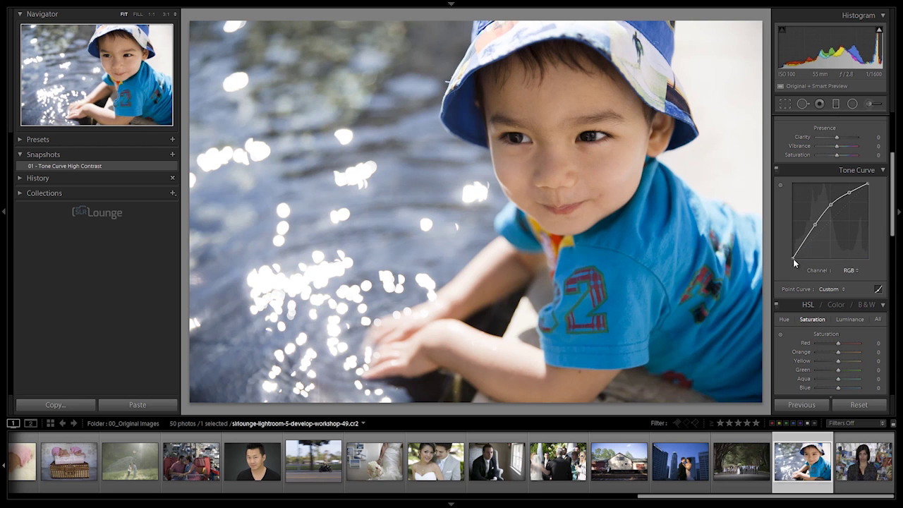
{"action": "left_click_drag", "start_coordinate": [788, 250], "coordinate": [811, 226]}
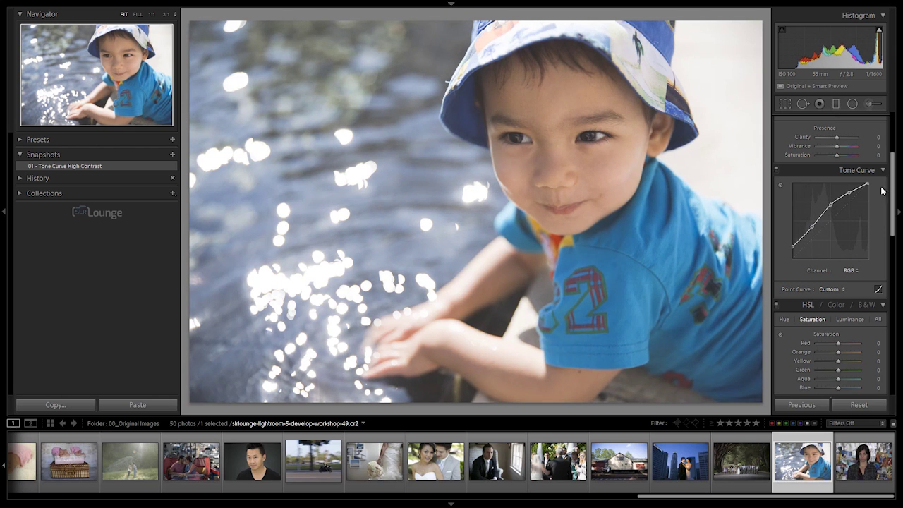
{"action": "left_click_drag", "start_coordinate": [867, 185], "coordinate": [869, 189]}
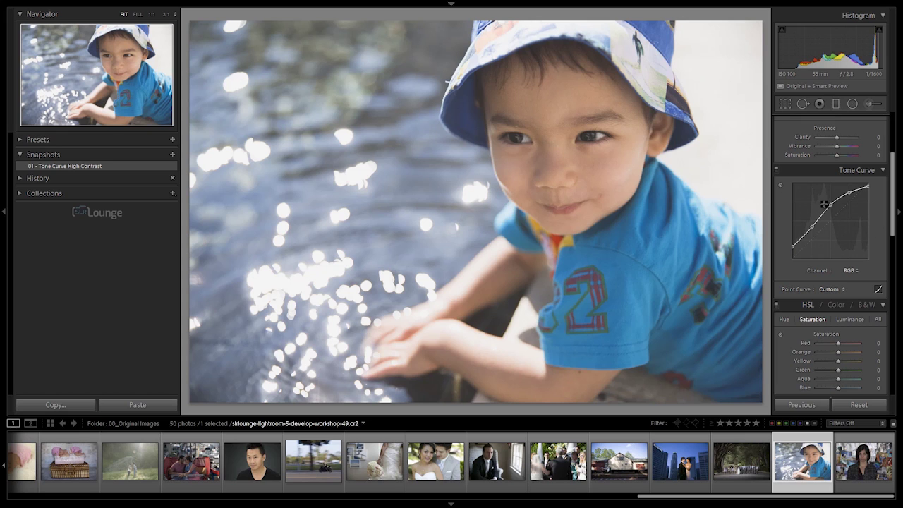
Step: Save the faded look as a snapshot named "02 - Tone Curve Subtle Fade"
{"action": "left_click", "coordinate": [173, 154]}
{"action": "type", "text": "02 - Tone Curve S"}
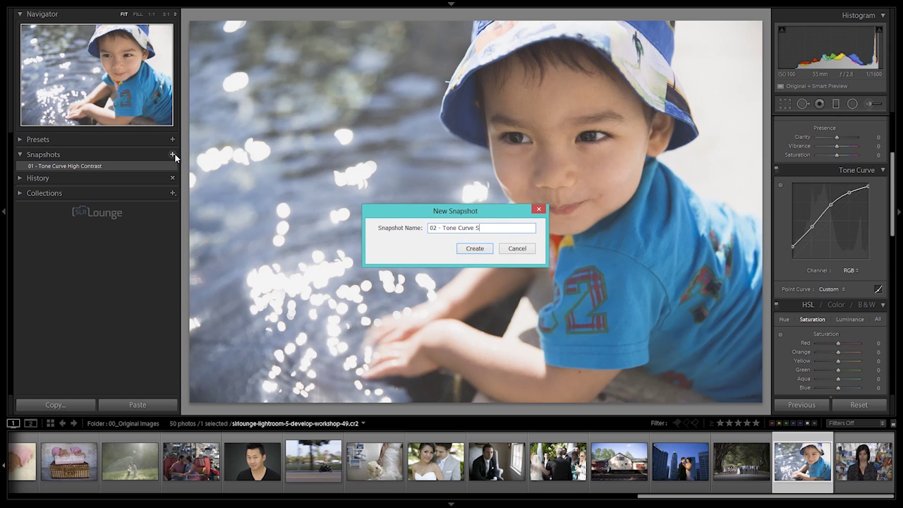
{"action": "type", "text": "ubtle Fade"}
{"action": "key", "text": "Return"}
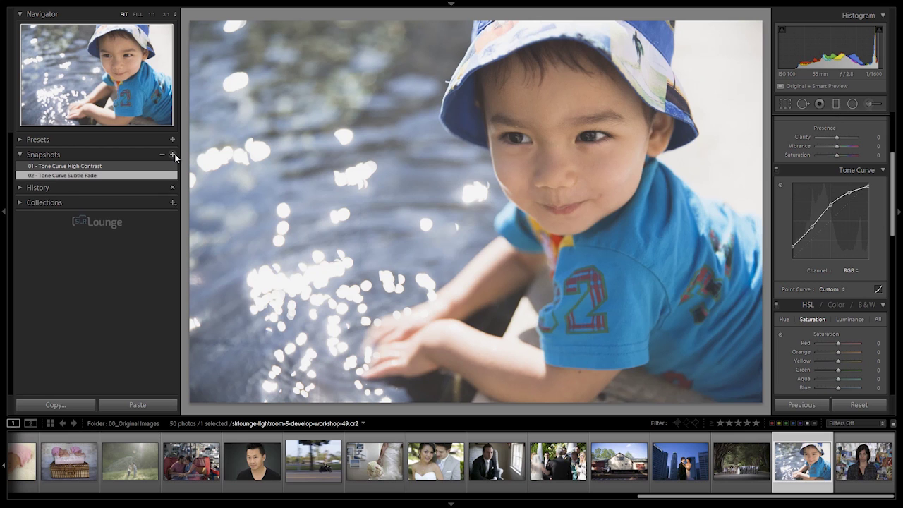
Step: Compare the High Contrast and Subtle Fade snapshots by switching between them repeatedly, ending on Subtle Fade
{"action": "left_click", "coordinate": [118, 165]}
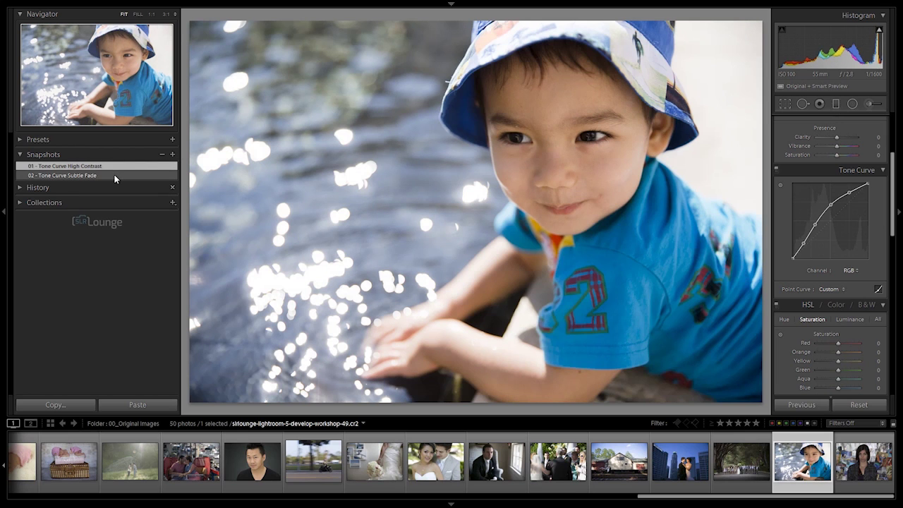
{"action": "left_click", "coordinate": [113, 174]}
{"action": "left_click", "coordinate": [120, 167]}
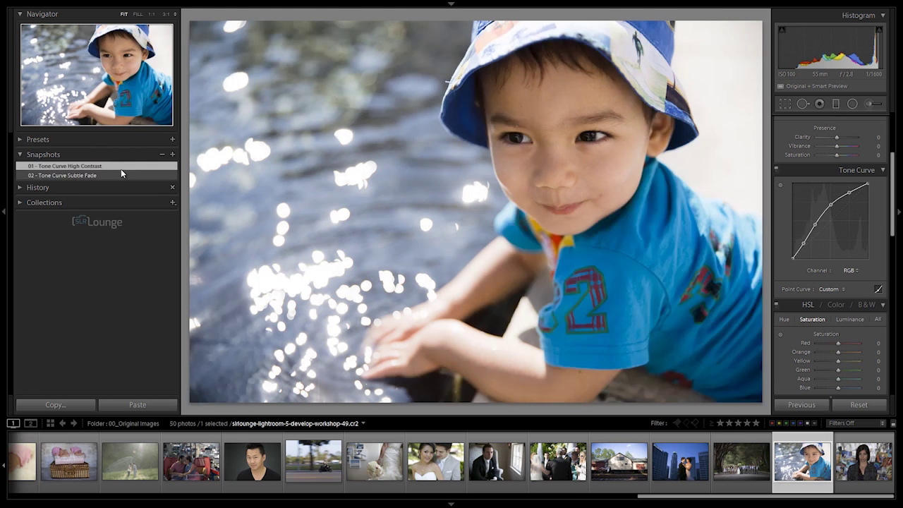
{"action": "left_click", "coordinate": [120, 175]}
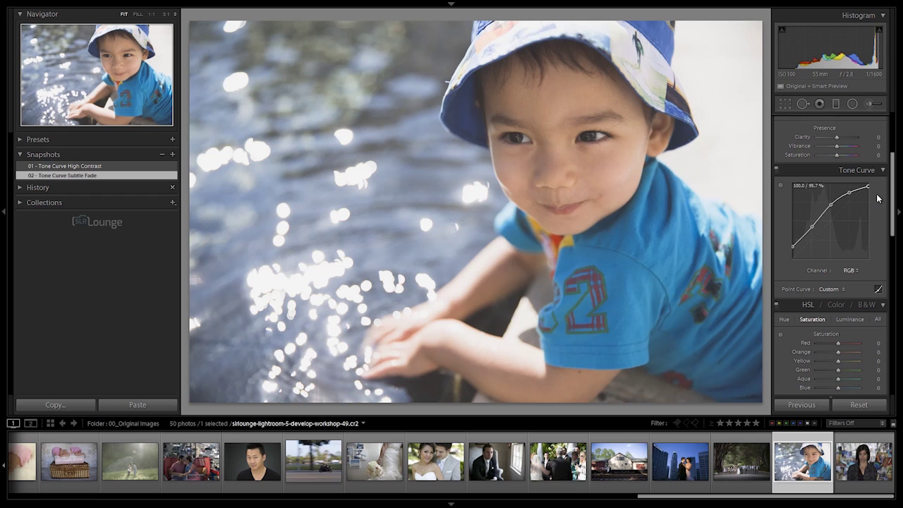
{"action": "left_click", "coordinate": [166, 167]}
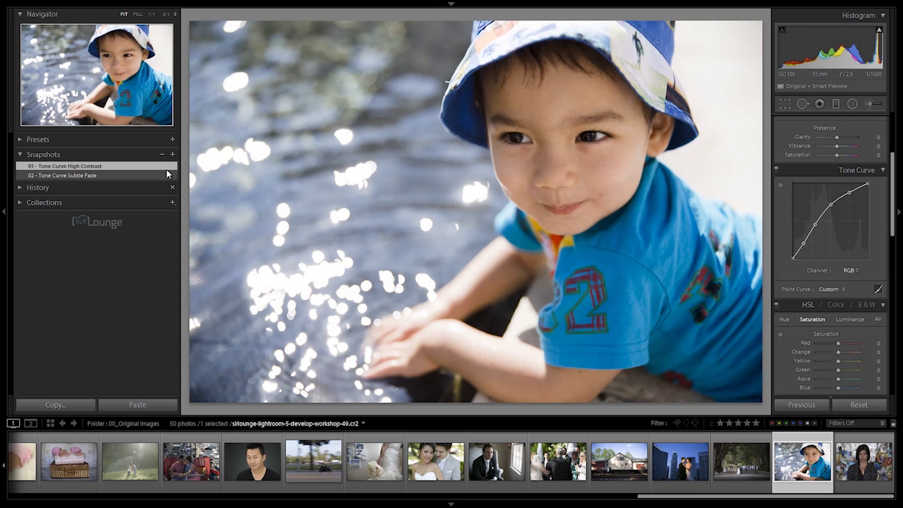
{"action": "left_click", "coordinate": [162, 174]}
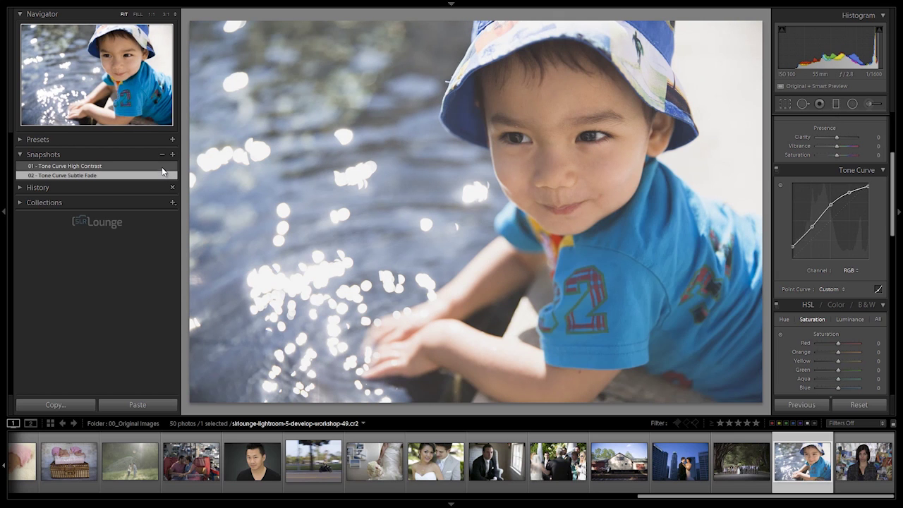
{"action": "left_click", "coordinate": [162, 164]}
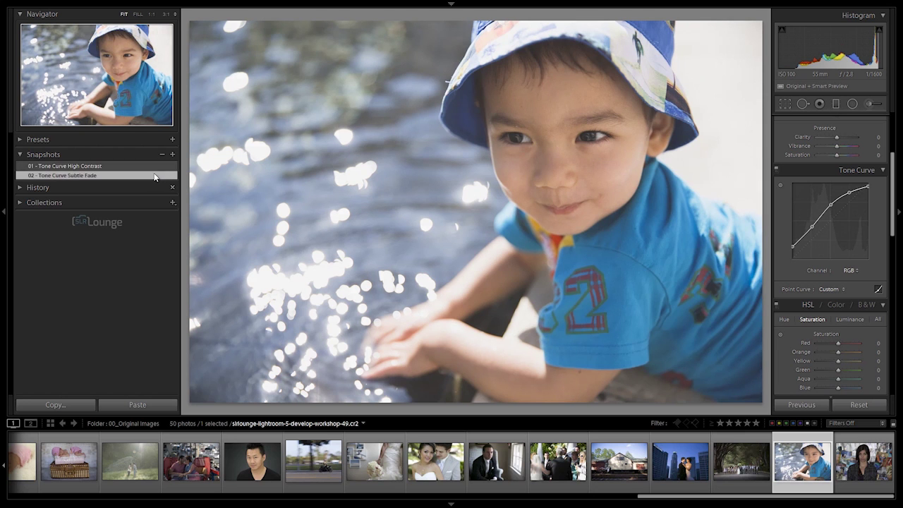
{"action": "left_click", "coordinate": [166, 174]}
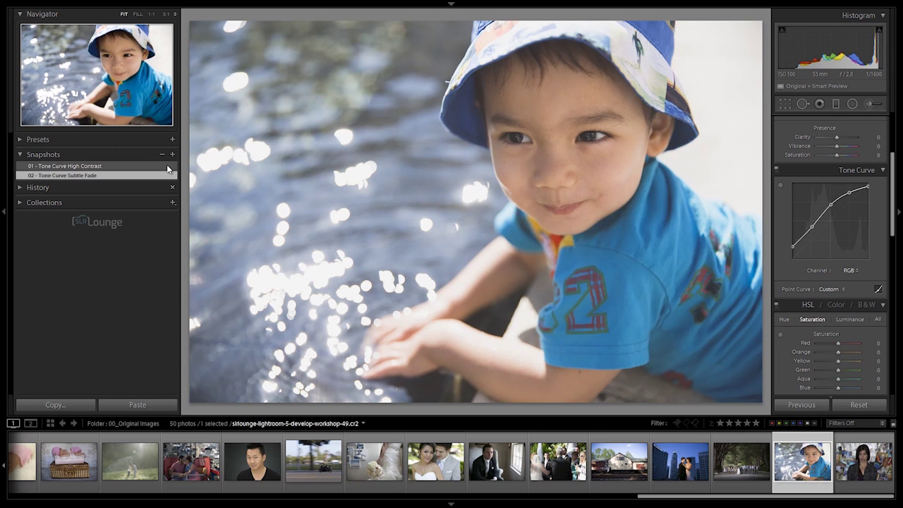
{"action": "left_click", "coordinate": [168, 166]}
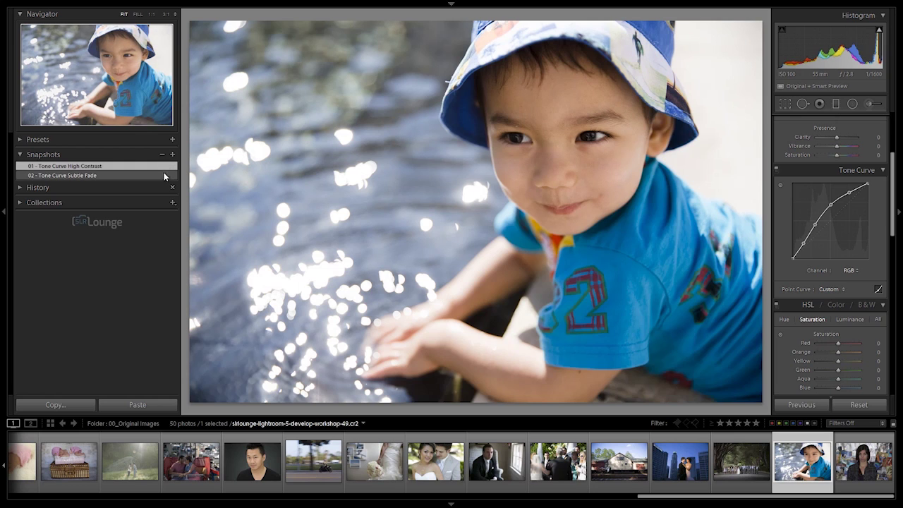
{"action": "left_click", "coordinate": [163, 173]}
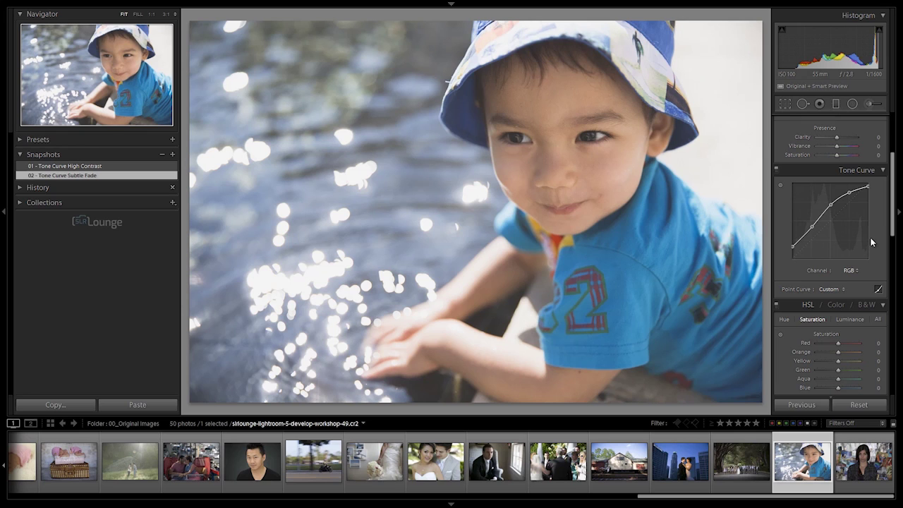
Step: Look through the separate Red, Green and Blue channel curves of the point curve
{"action": "left_click", "coordinate": [850, 271]}
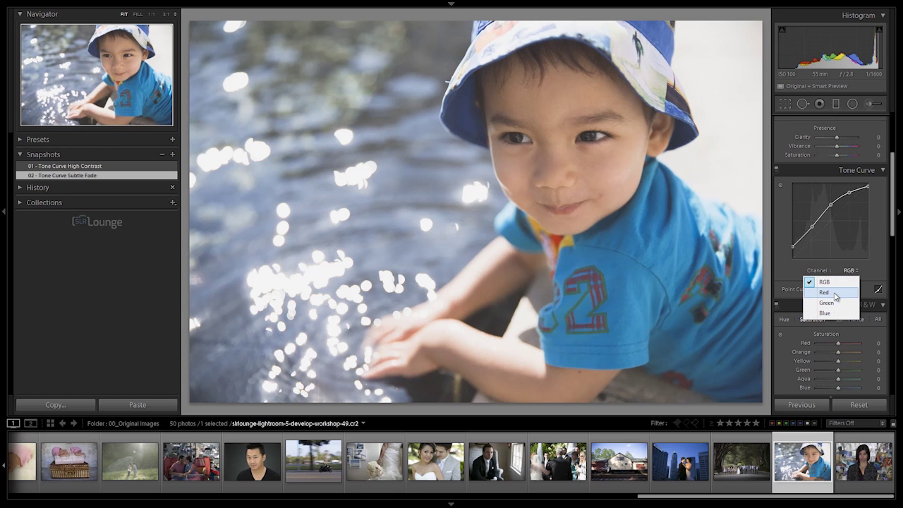
{"action": "left_click", "coordinate": [837, 293]}
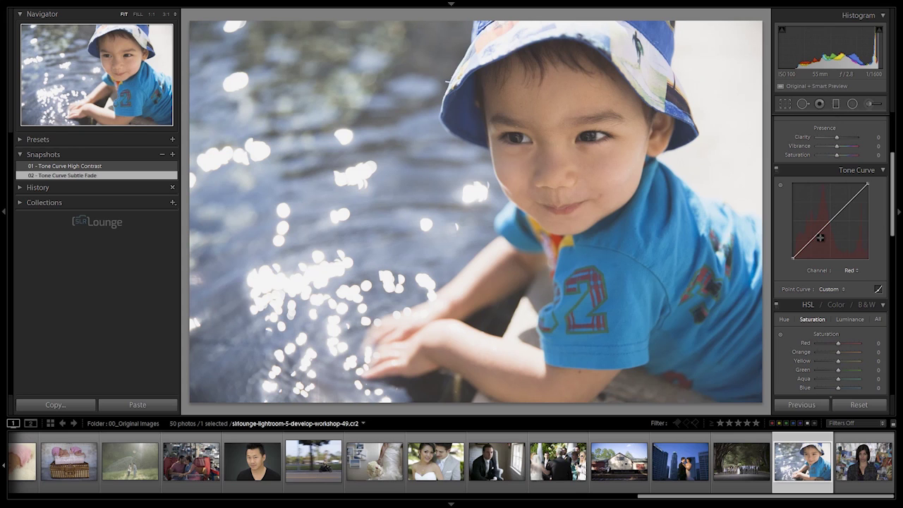
{"action": "left_click", "coordinate": [854, 270]}
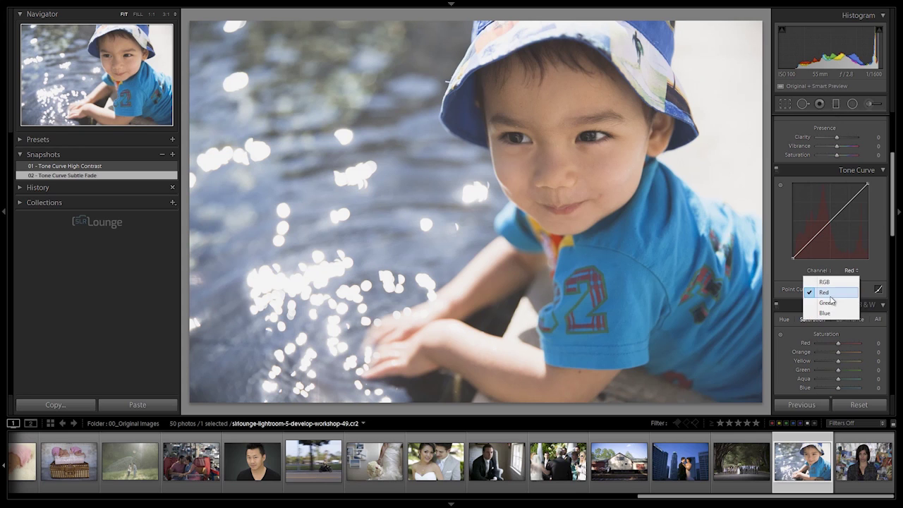
{"action": "left_click", "coordinate": [843, 302]}
{"action": "left_click", "coordinate": [849, 270]}
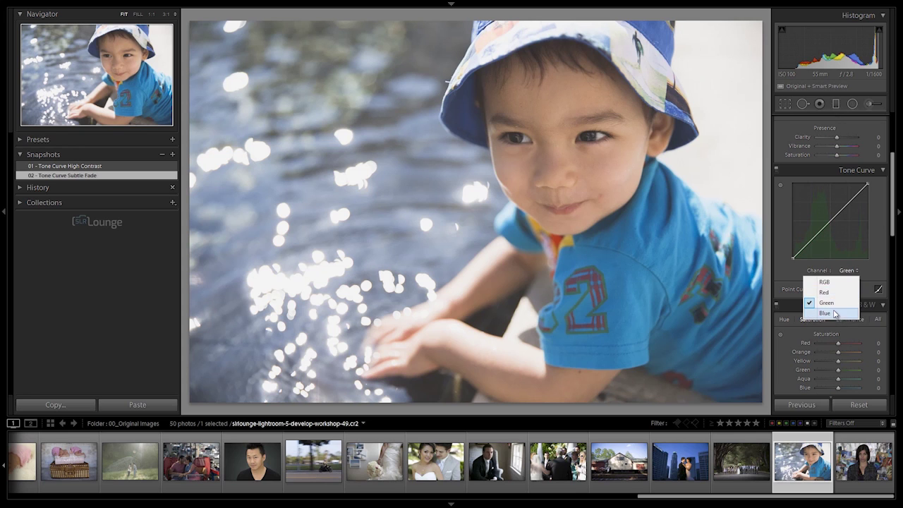
{"action": "left_click", "coordinate": [844, 312]}
Step: In the Red channel curve, lower the highlights to about 71 / 68 % and anchor the shadows with a second control point
{"action": "left_click", "coordinate": [847, 273]}
{"action": "left_click", "coordinate": [834, 292]}
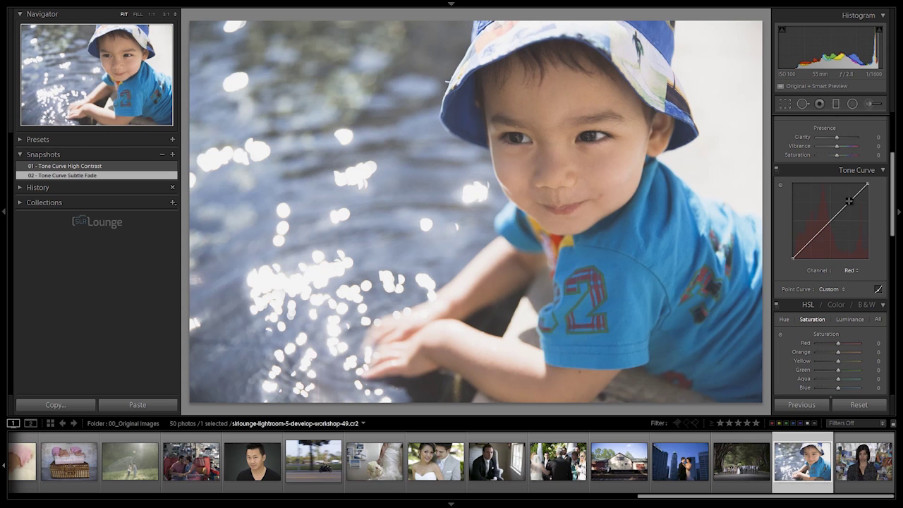
{"action": "left_click_drag", "start_coordinate": [846, 204], "coordinate": [847, 207]}
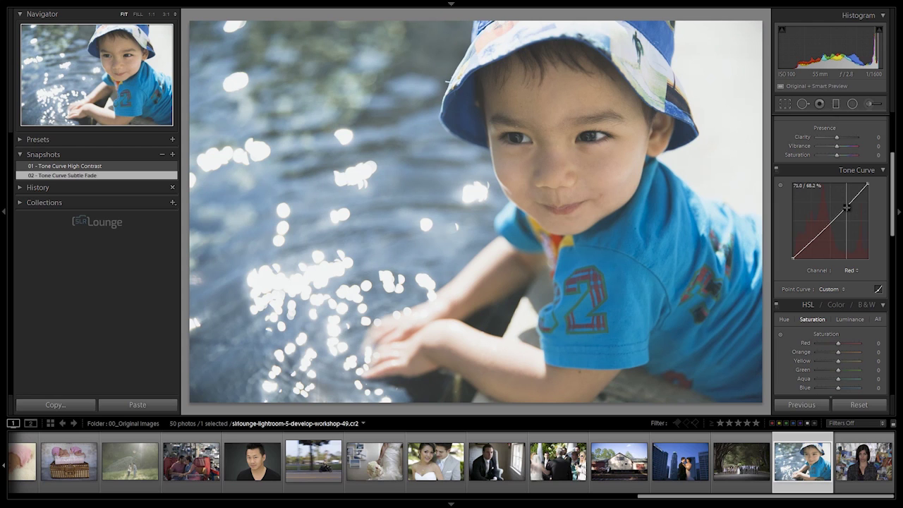
{"action": "left_click", "coordinate": [818, 234]}
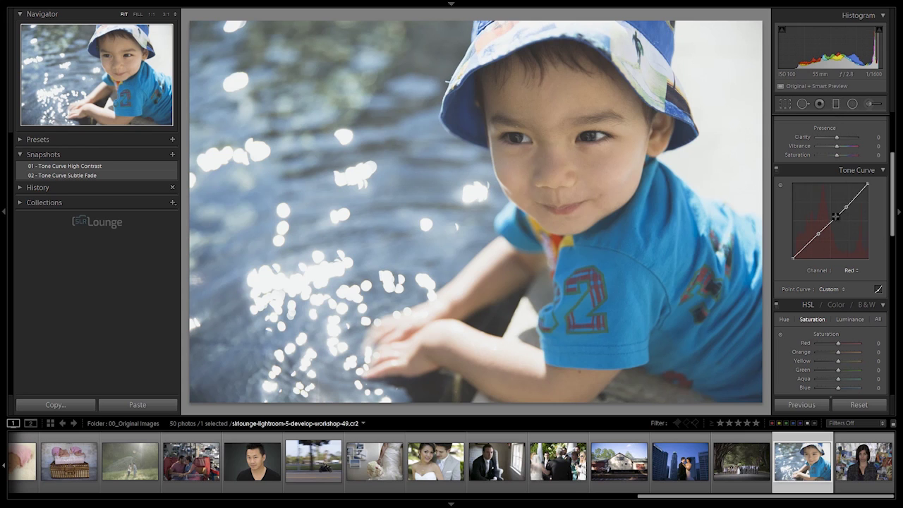
Step: Add one control point in the shadows and one in the highlights of the Green channel curve
{"action": "left_click", "coordinate": [850, 271]}
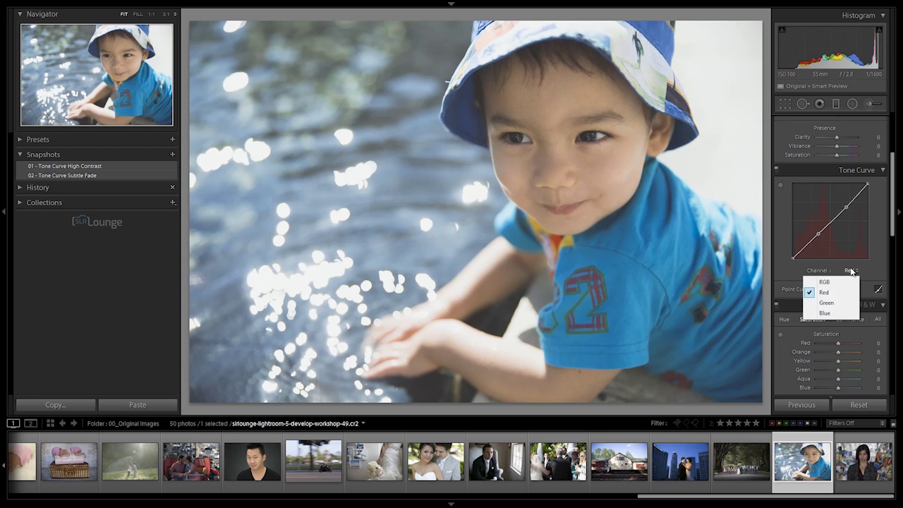
{"action": "left_click", "coordinate": [832, 303]}
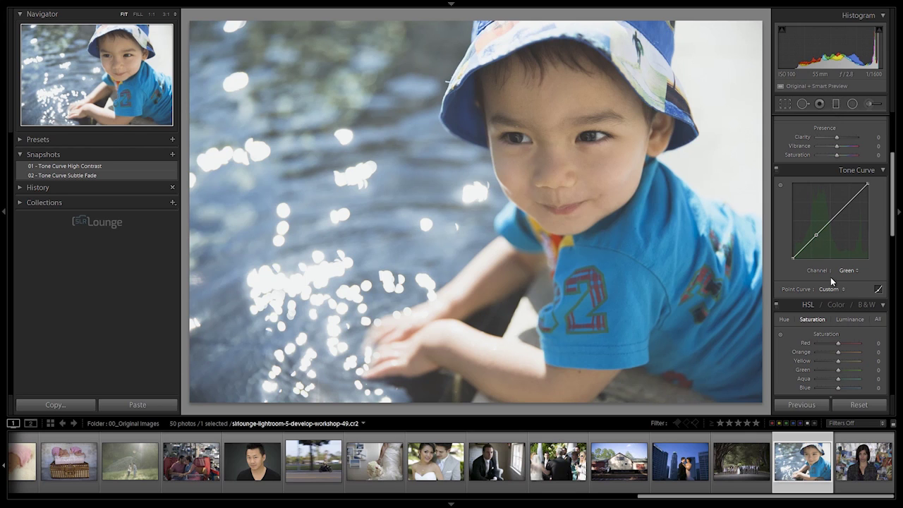
{"action": "left_click", "coordinate": [819, 233]}
{"action": "left_click", "coordinate": [845, 205]}
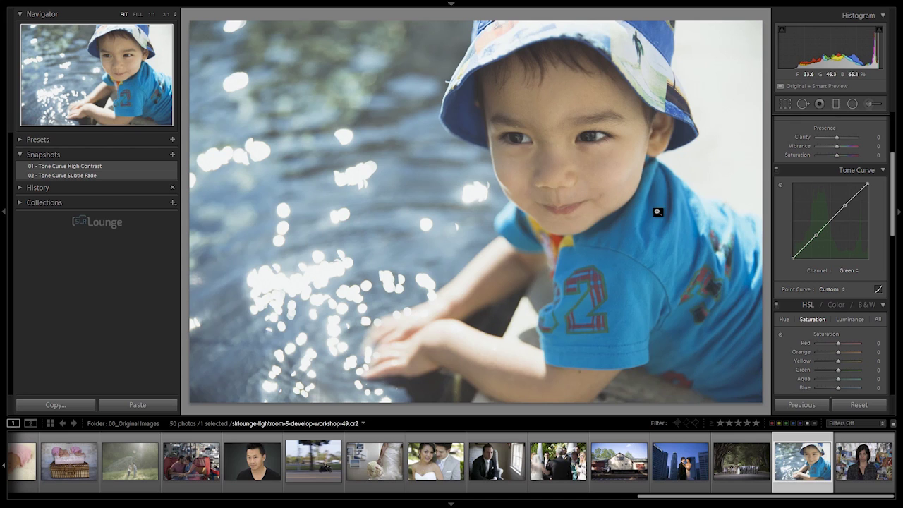
Step: In the Blue channel curve, raise the shadows slightly and pull the highlights down a little
{"action": "left_click", "coordinate": [846, 270]}
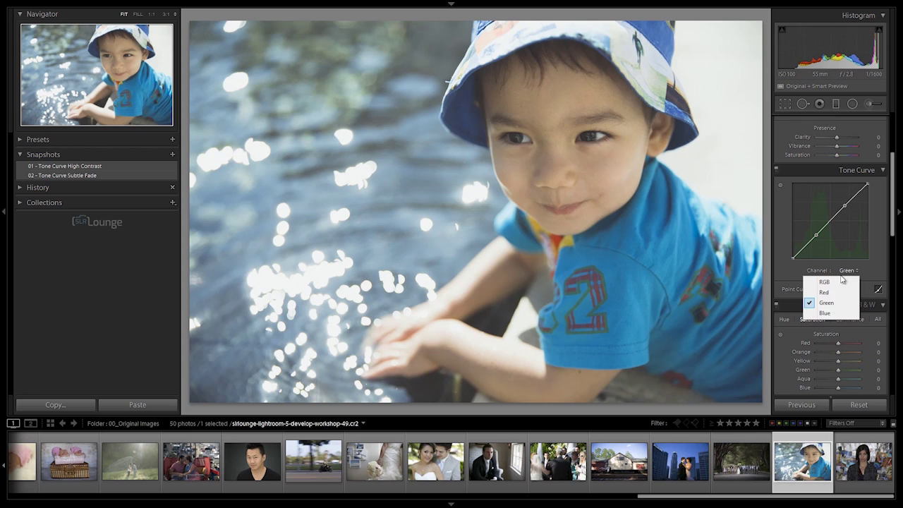
{"action": "left_click", "coordinate": [824, 312]}
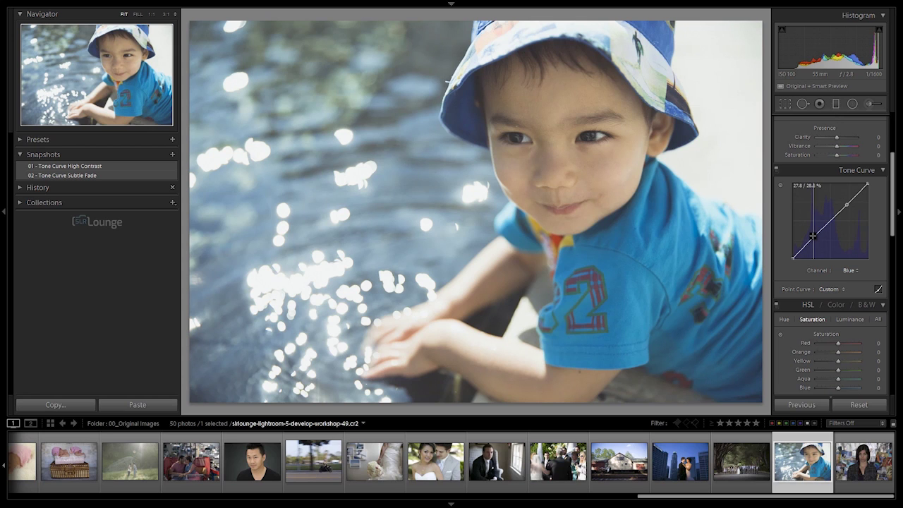
{"action": "left_click_drag", "start_coordinate": [814, 236], "coordinate": [813, 233]}
{"action": "left_click_drag", "start_coordinate": [845, 205], "coordinate": [846, 209]}
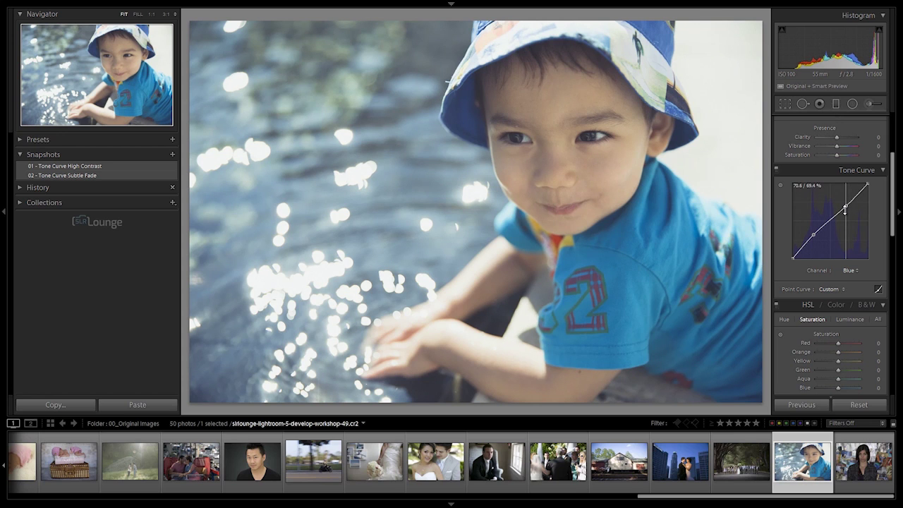
{"action": "left_click_drag", "start_coordinate": [846, 208], "coordinate": [846, 208]}
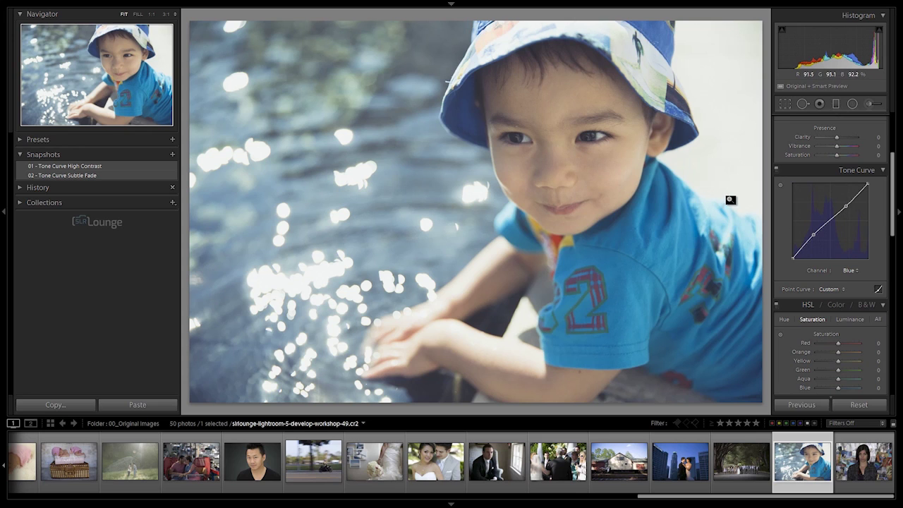
{"action": "left_click_drag", "start_coordinate": [846, 206], "coordinate": [845, 209]}
Step: Review the adjusted Red, Green and Blue channel curves one after another, ending on Blue
{"action": "left_click", "coordinate": [850, 270]}
{"action": "left_click", "coordinate": [834, 289]}
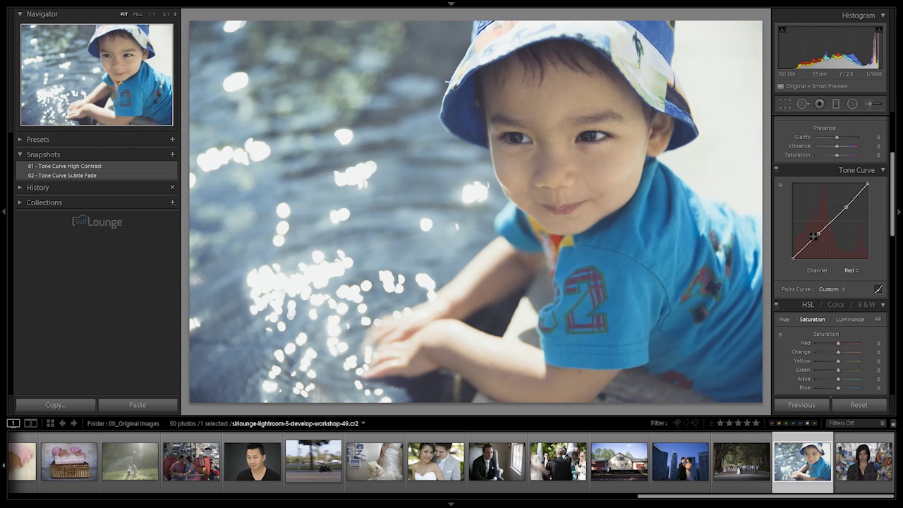
{"action": "left_click", "coordinate": [851, 270]}
{"action": "left_click", "coordinate": [840, 303]}
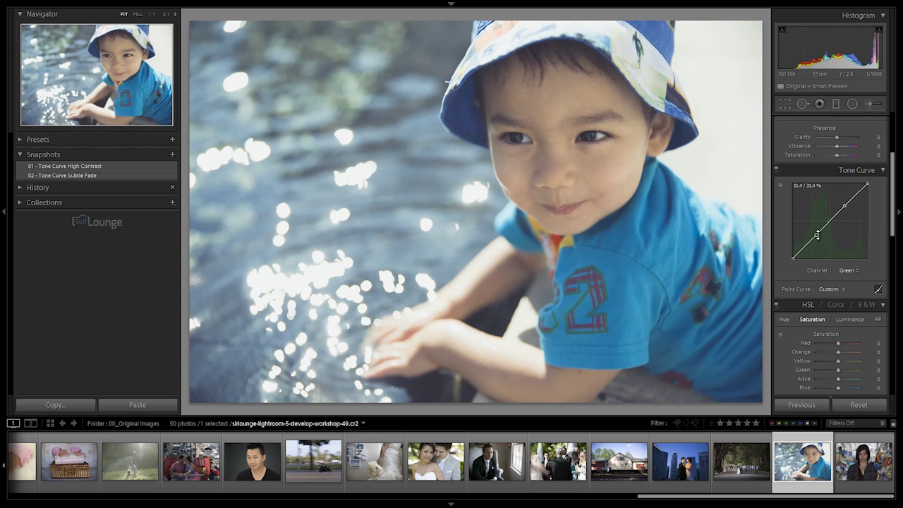
{"action": "left_click", "coordinate": [851, 270]}
{"action": "left_click", "coordinate": [838, 310]}
{"action": "left_click", "coordinate": [811, 234]}
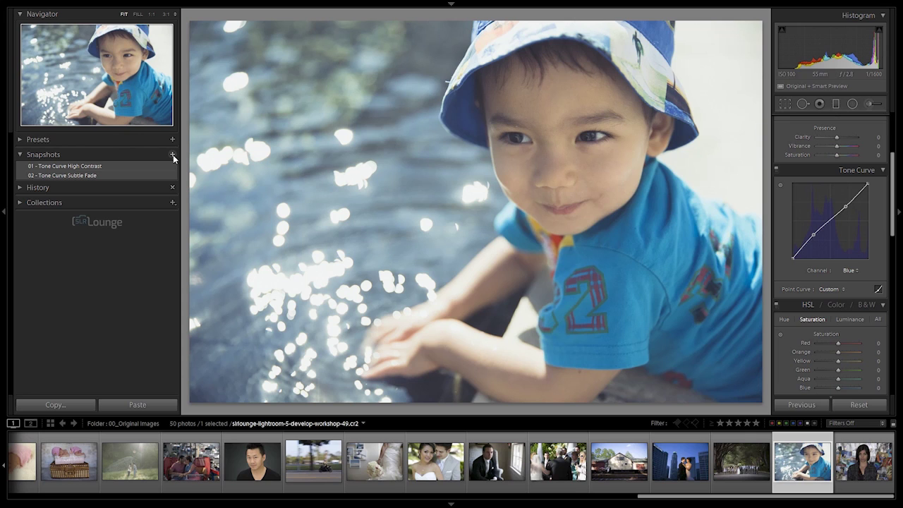
Step: Save the current channel-toned look as a new snapshot named "03 - Tone Curve + RGB"
{"action": "key", "text": "ctrl+n"}
{"action": "type", "text": "03 - Tone Curve + RGB"}
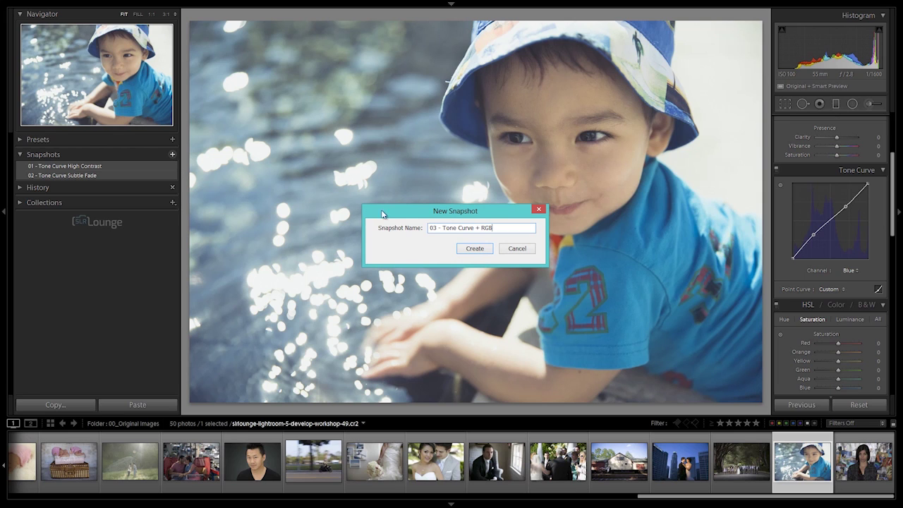
{"action": "left_click", "coordinate": [470, 250]}
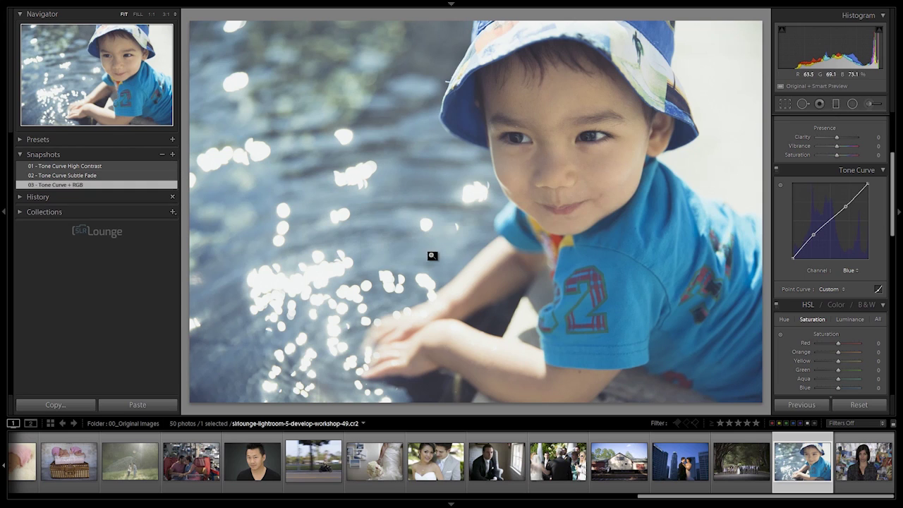
Step: Compare the "02 - Tone Curve Subtle Fade" and "03 - Tone Curve + RGB" snapshots by alternating between them, ending on the RGB one
{"action": "left_click", "coordinate": [73, 175]}
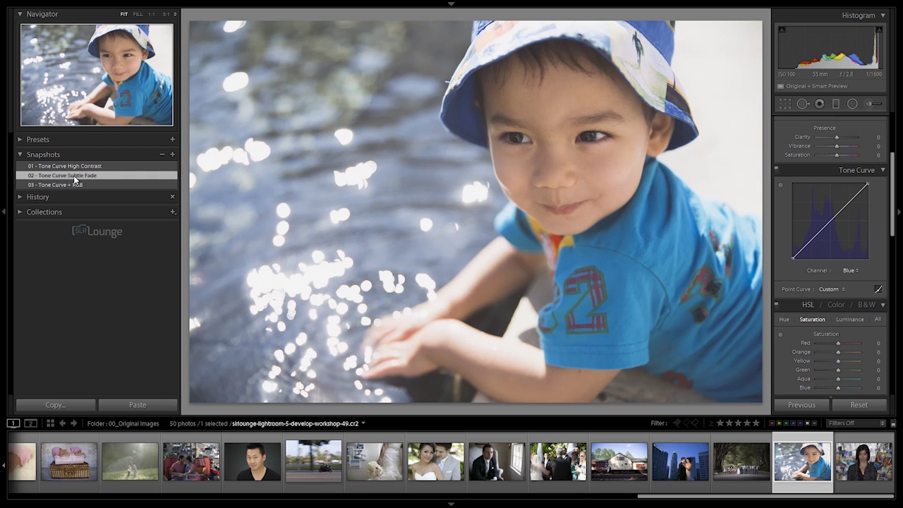
{"action": "left_click", "coordinate": [114, 184]}
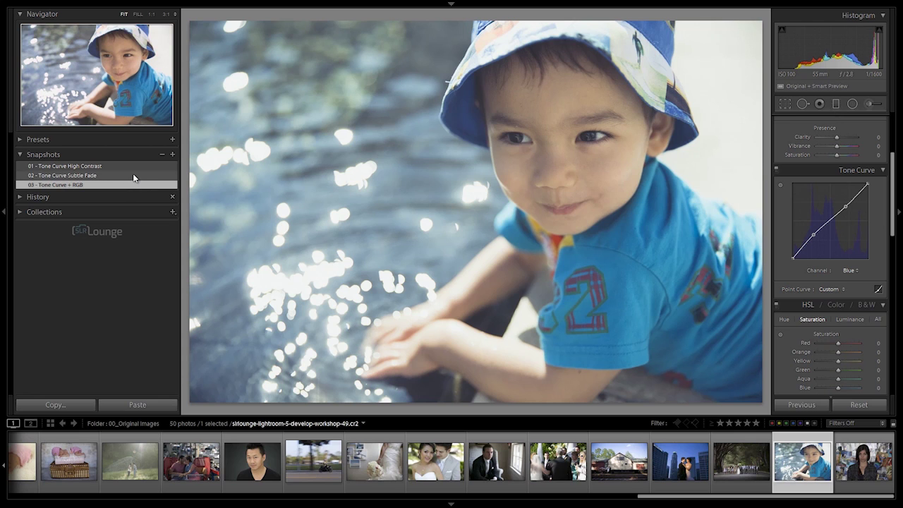
{"action": "left_click", "coordinate": [129, 176]}
{"action": "left_click", "coordinate": [129, 184]}
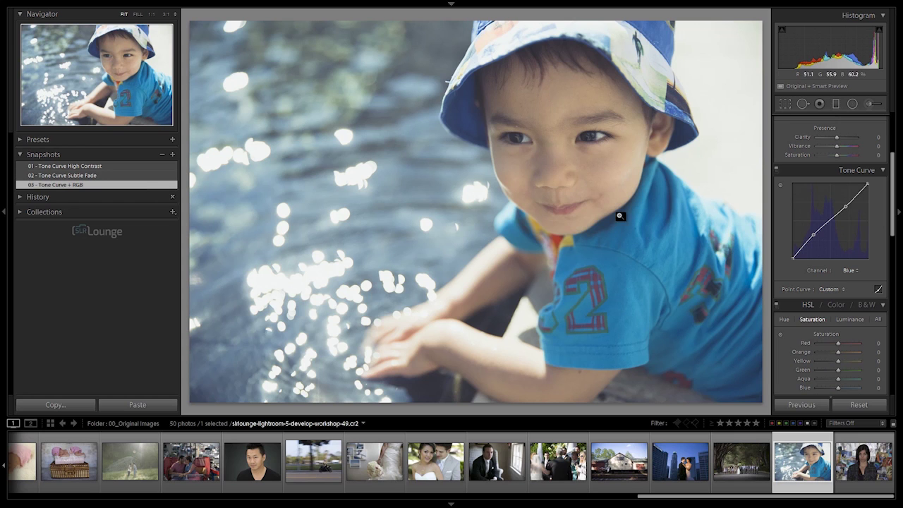
Step: Try raising the shadow point of the Blue channel curve to about 28 / 38 %, and undo the change
{"action": "left_click_drag", "start_coordinate": [817, 231], "coordinate": [815, 228]}
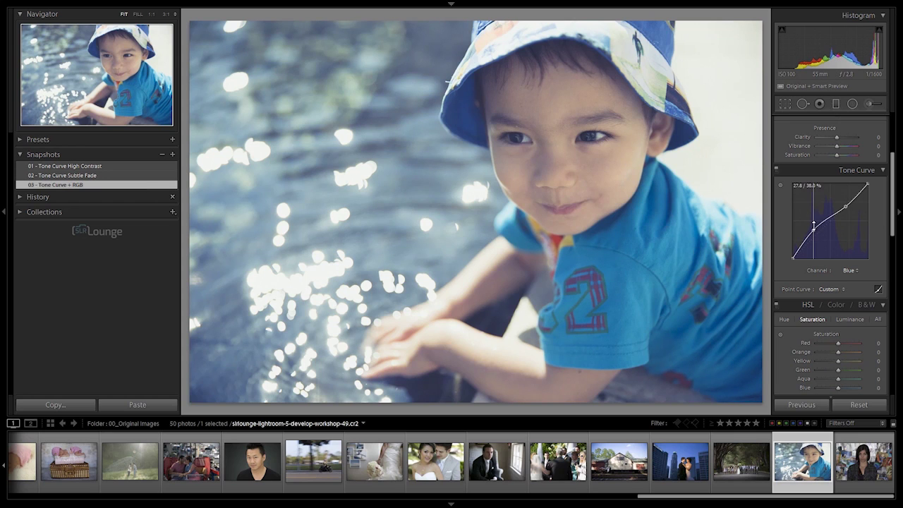
{"action": "key", "text": "ctrl+z"}
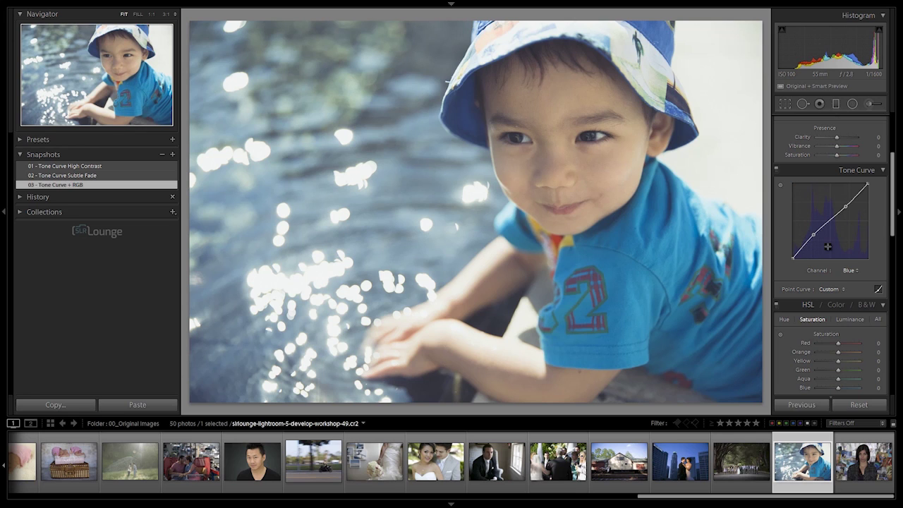
{"action": "scroll", "coordinate": [819, 254], "scroll_direction": "down", "scroll_amount": 3}
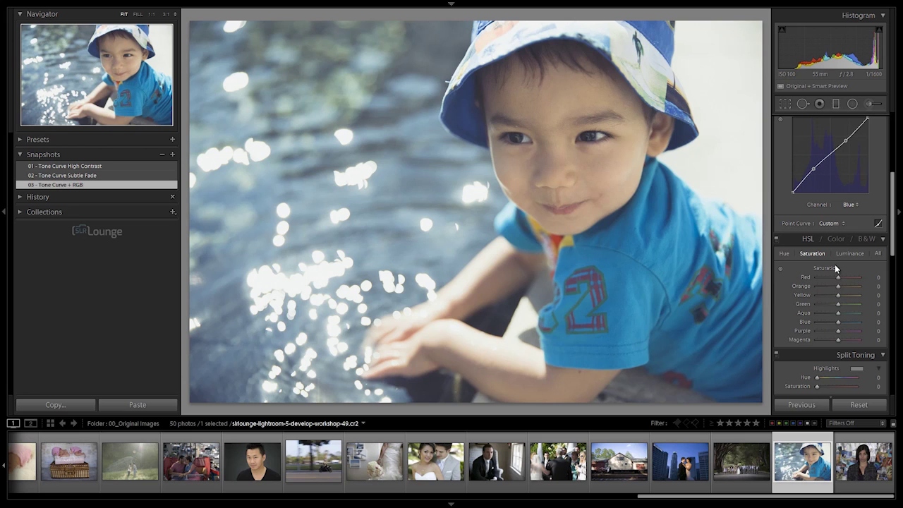
{"action": "scroll", "coordinate": [835, 267], "scroll_direction": "up", "scroll_amount": 5}
{"action": "scroll", "coordinate": [834, 264], "scroll_direction": "down", "scroll_amount": 2}
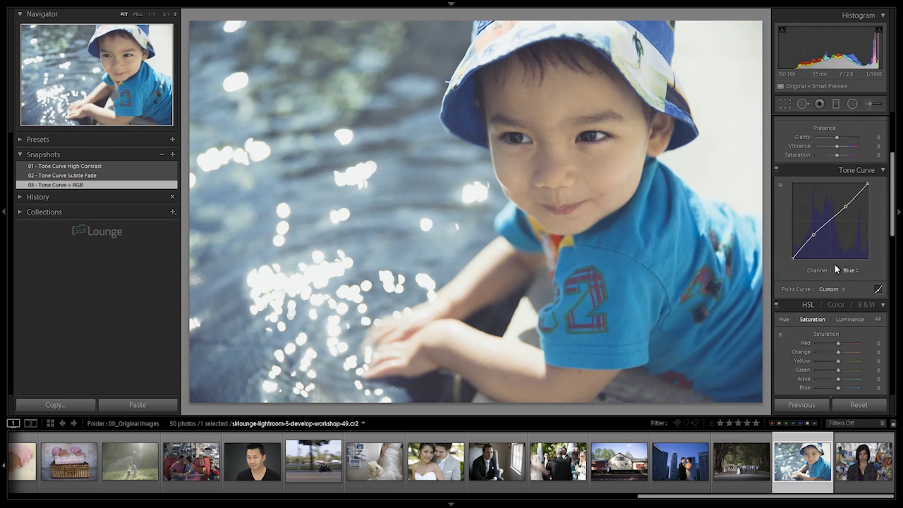